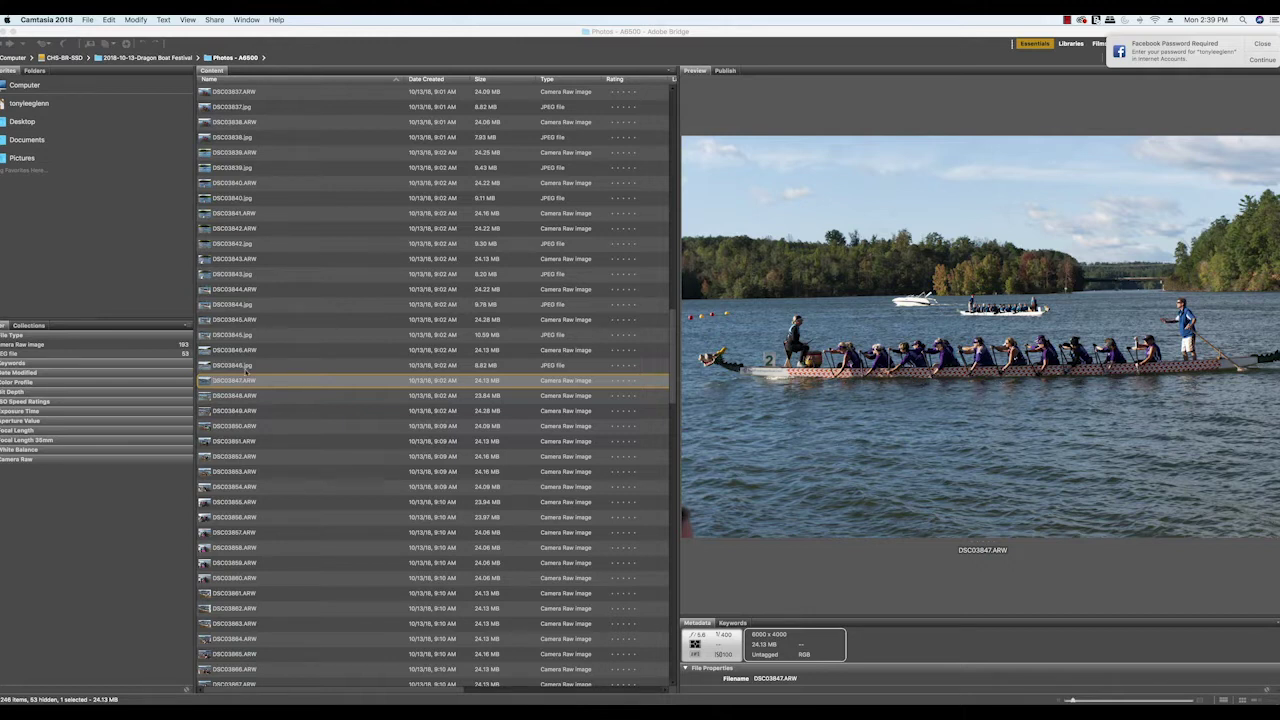
Open DSC03847.ARW from the Photos - A6500 folder in Camera Raw
{"action": "left_click", "coordinate": [206, 381]}
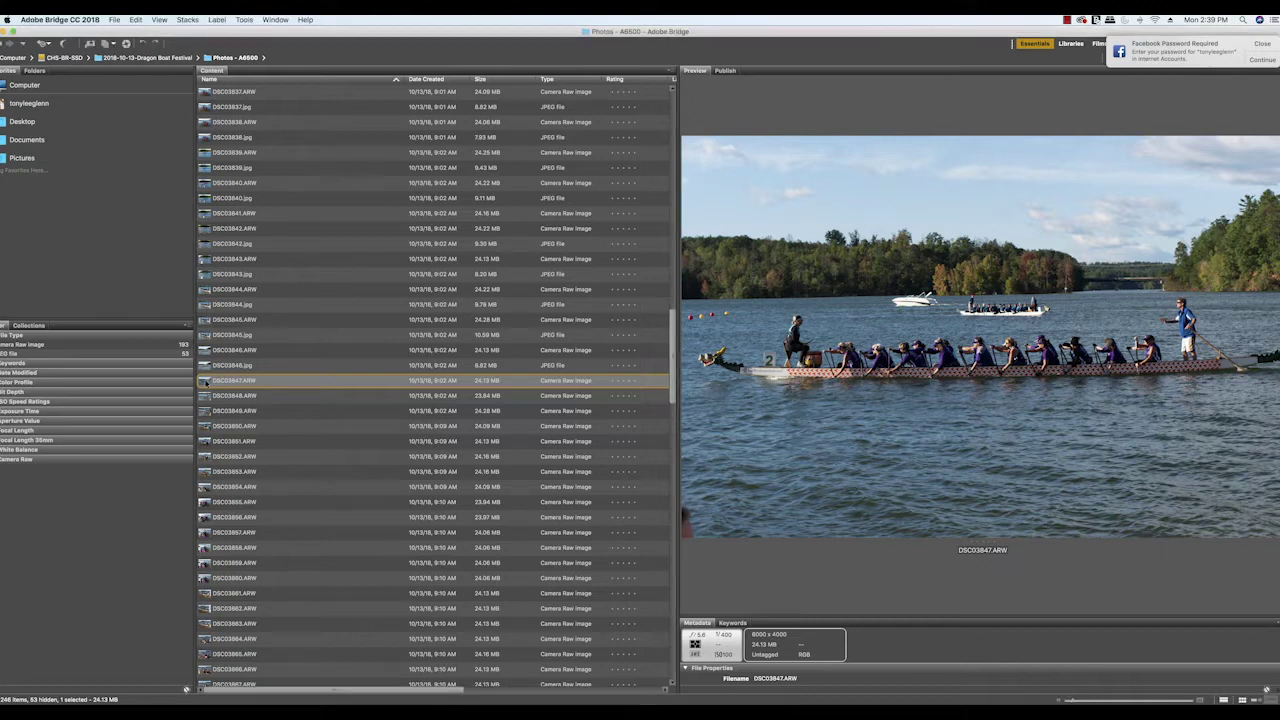
{"action": "right_click", "coordinate": [204, 381]}
{"action": "left_click", "coordinate": [255, 405]}
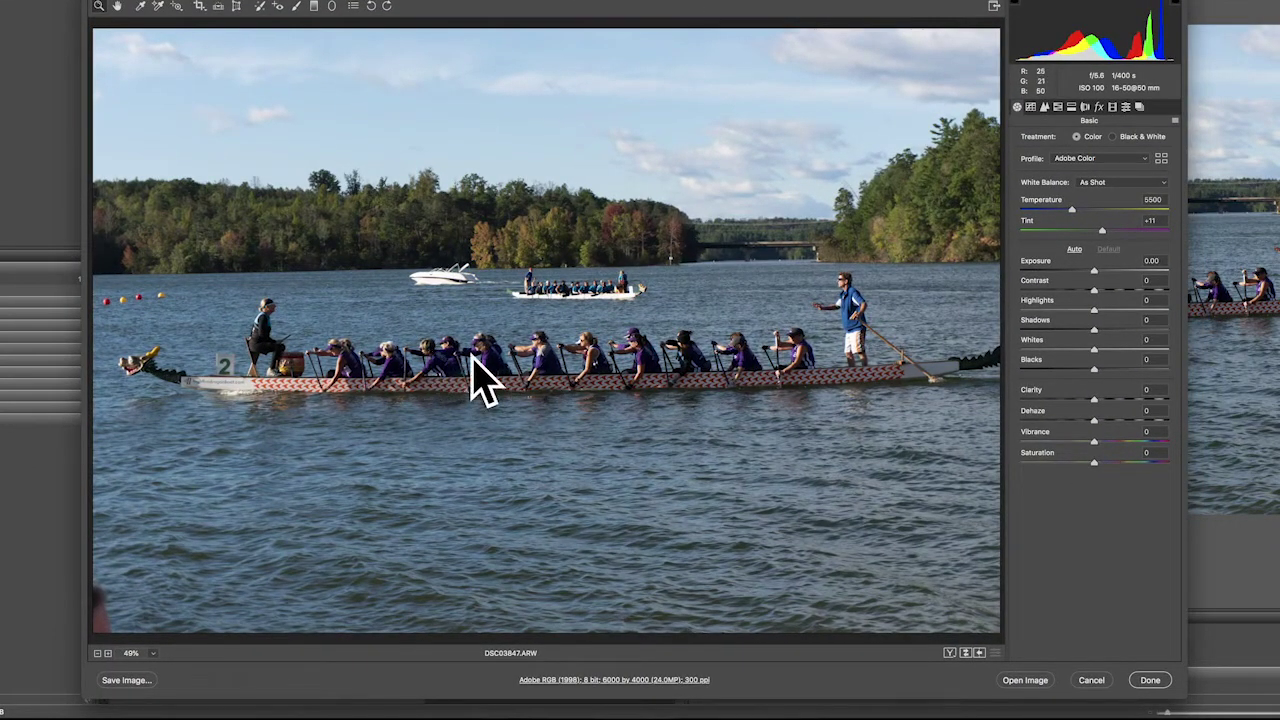
Set the photo's Exposure to +0.75 and Dehaze to +40, and open it in Photoshop
{"action": "left_click_drag", "start_coordinate": [1094, 272], "coordinate": [1105, 272]}
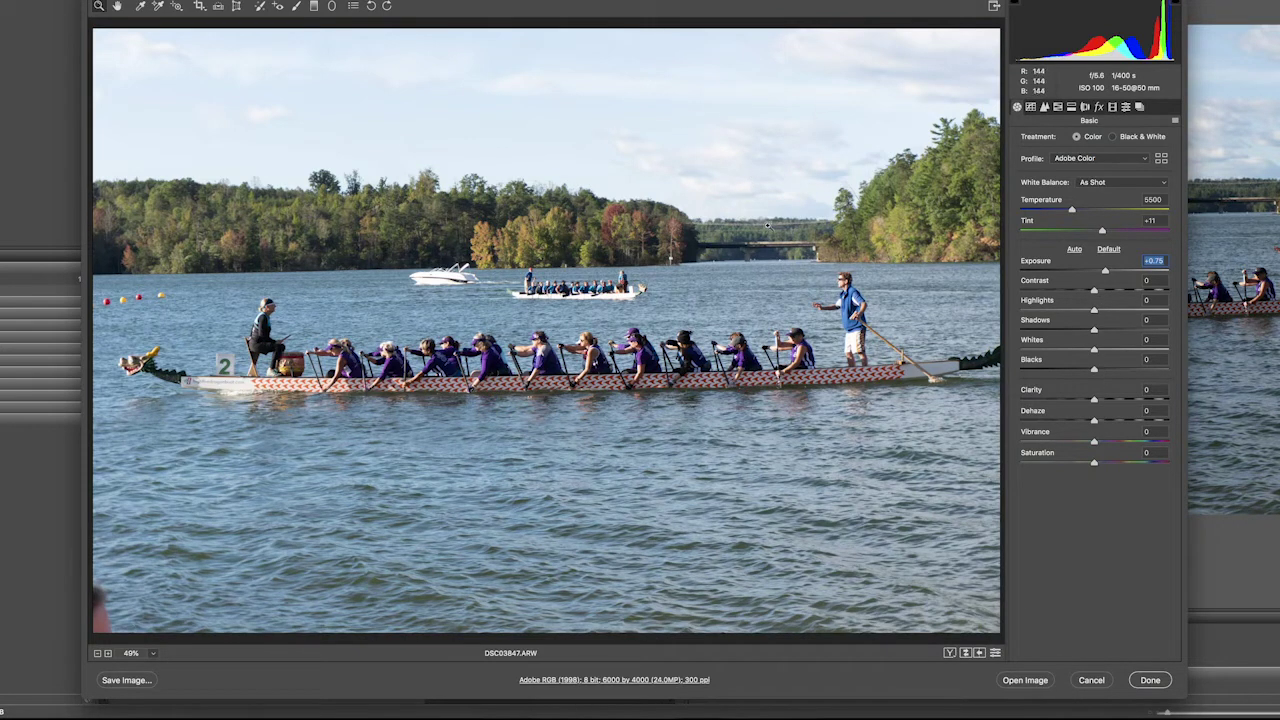
{"action": "left_click_drag", "start_coordinate": [1094, 422], "coordinate": [1126, 424]}
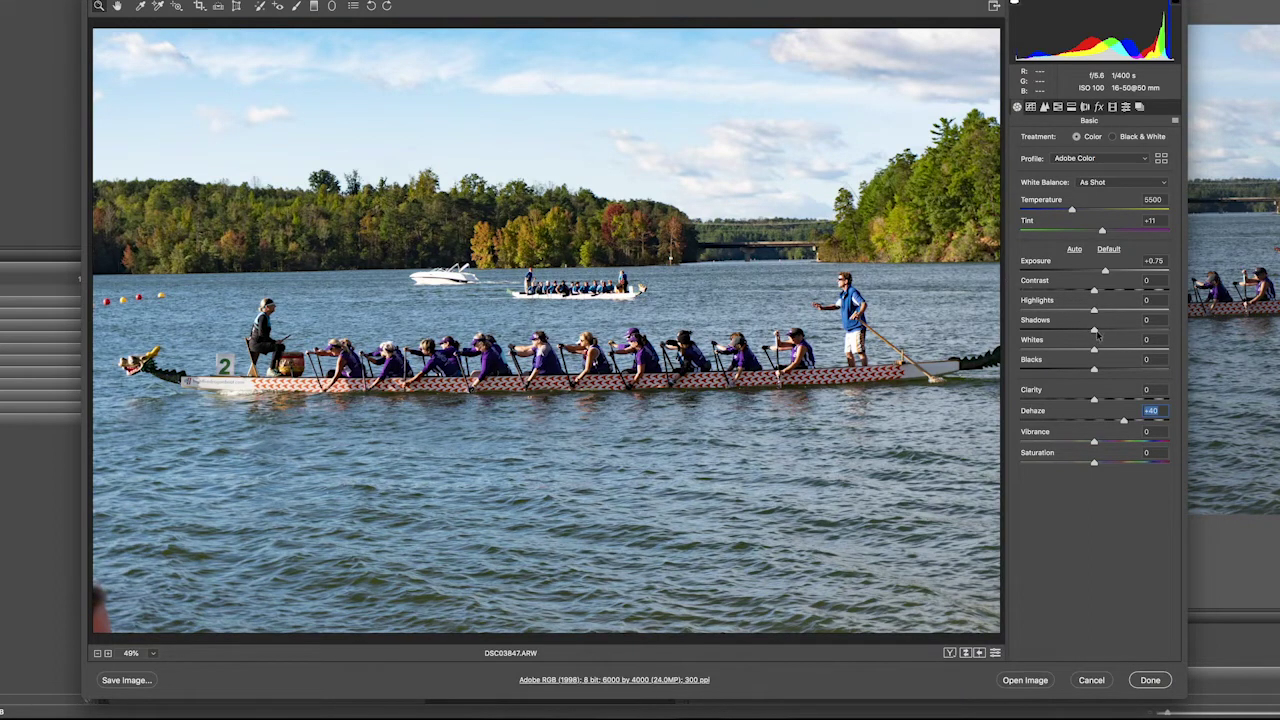
{"action": "mouse_move", "coordinate": [1095, 331]}
{"action": "left_mouse_down"}
{"action": "mouse_move", "coordinate": [1126, 332]}
{"action": "mouse_move", "coordinate": [1095, 332]}
{"action": "left_mouse_up"}
{"action": "left_click", "coordinate": [1026, 682]}
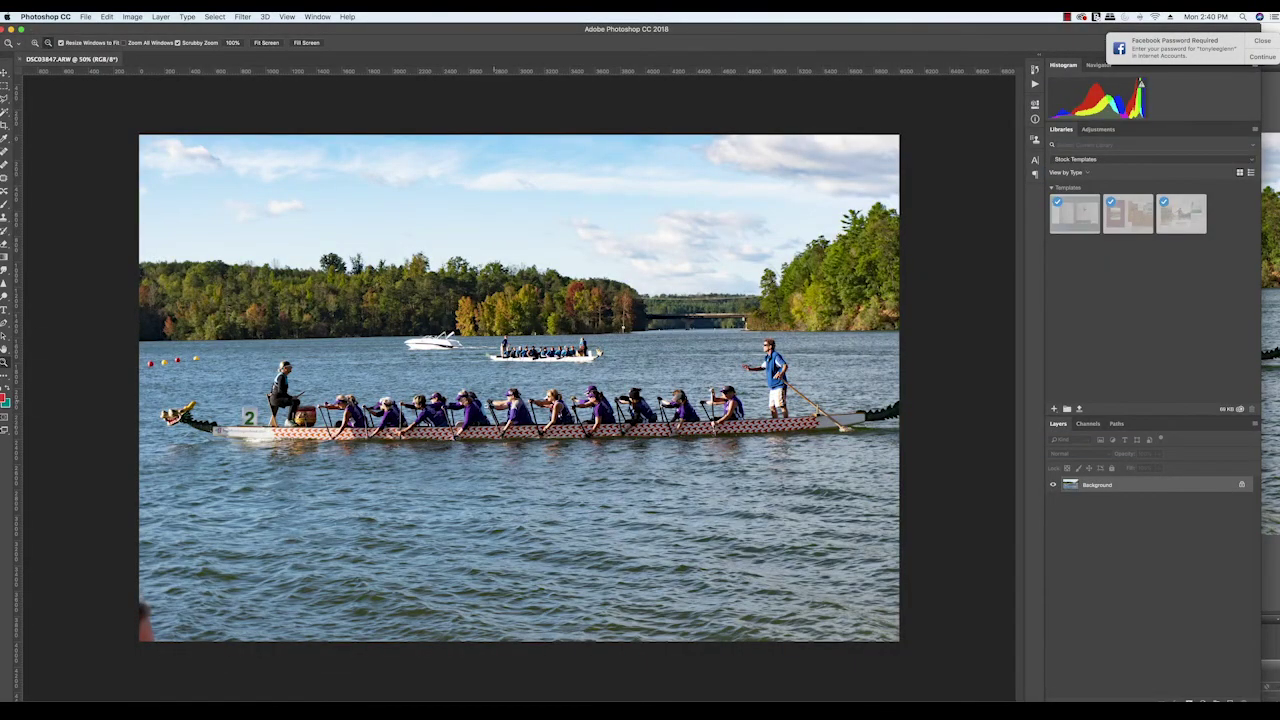
Save the race photo as DSC03847.jpg in JPEG format with Maximum quality 11 and Baseline ("Standard") format, and close it
{"action": "left_click_drag", "start_coordinate": [558, 413], "coordinate": [621, 436]}
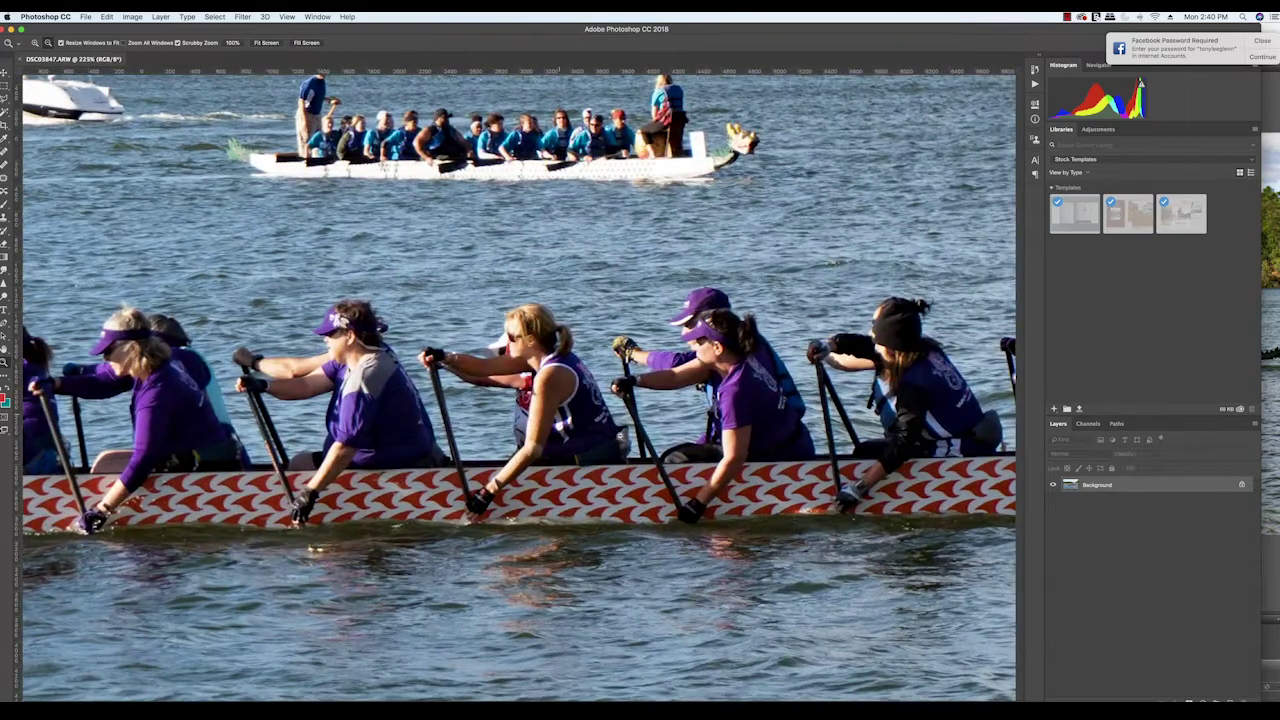
{"action": "scroll", "coordinate": [550, 410], "scroll_direction": "down", "scroll_amount": 5}
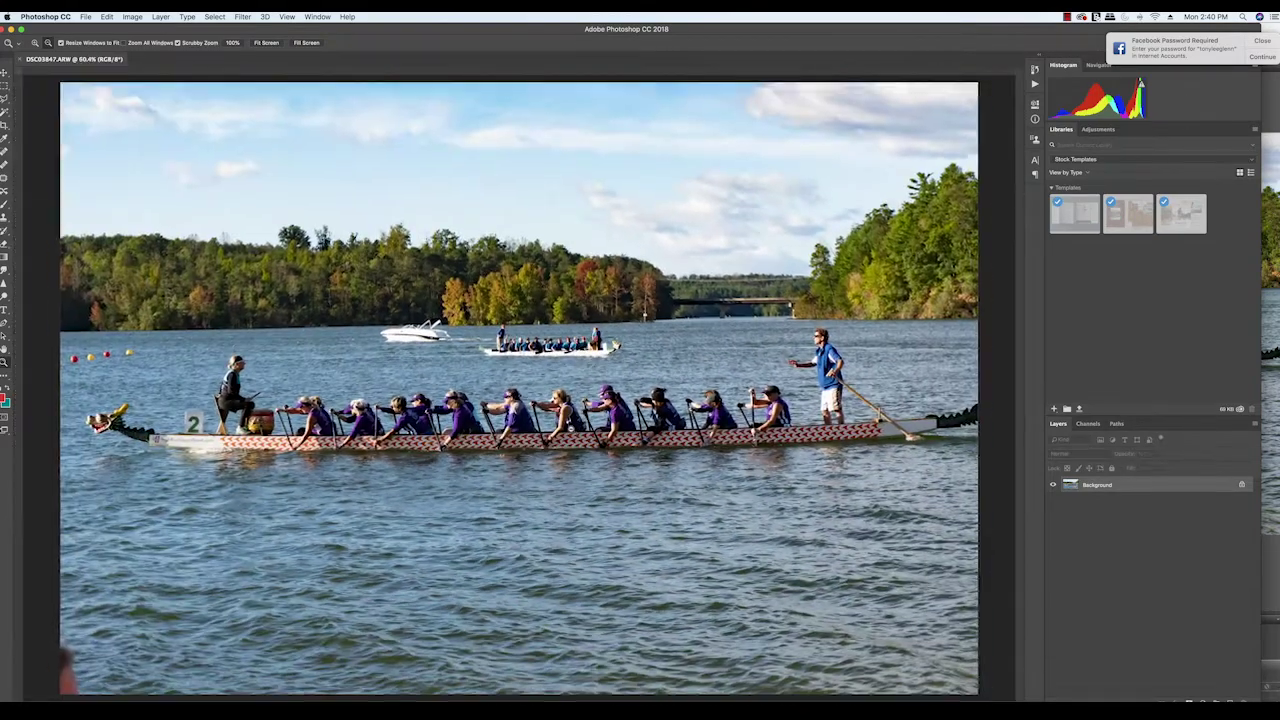
{"action": "scroll", "coordinate": [651, 276], "scroll_direction": "down", "scroll_amount": 1}
{"action": "key", "text": "super+r"}
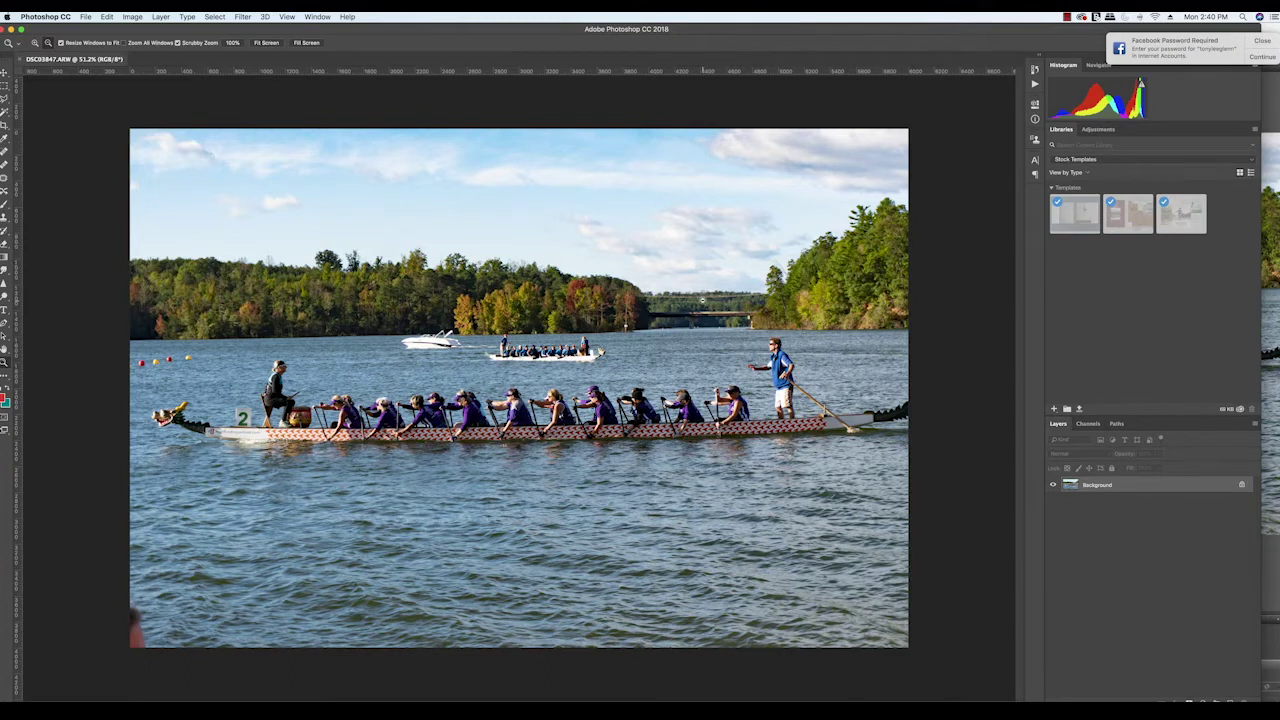
{"action": "key", "text": "super+shift+s"}
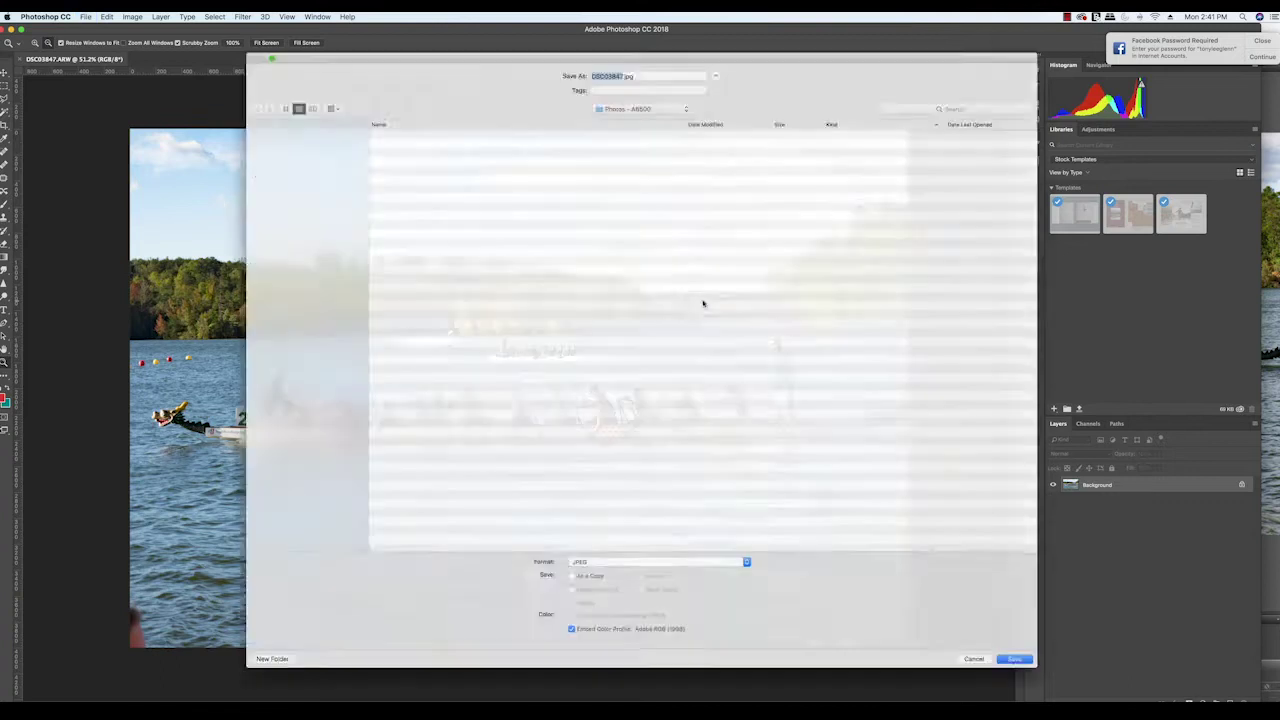
{"action": "left_click", "coordinate": [1051, 683]}
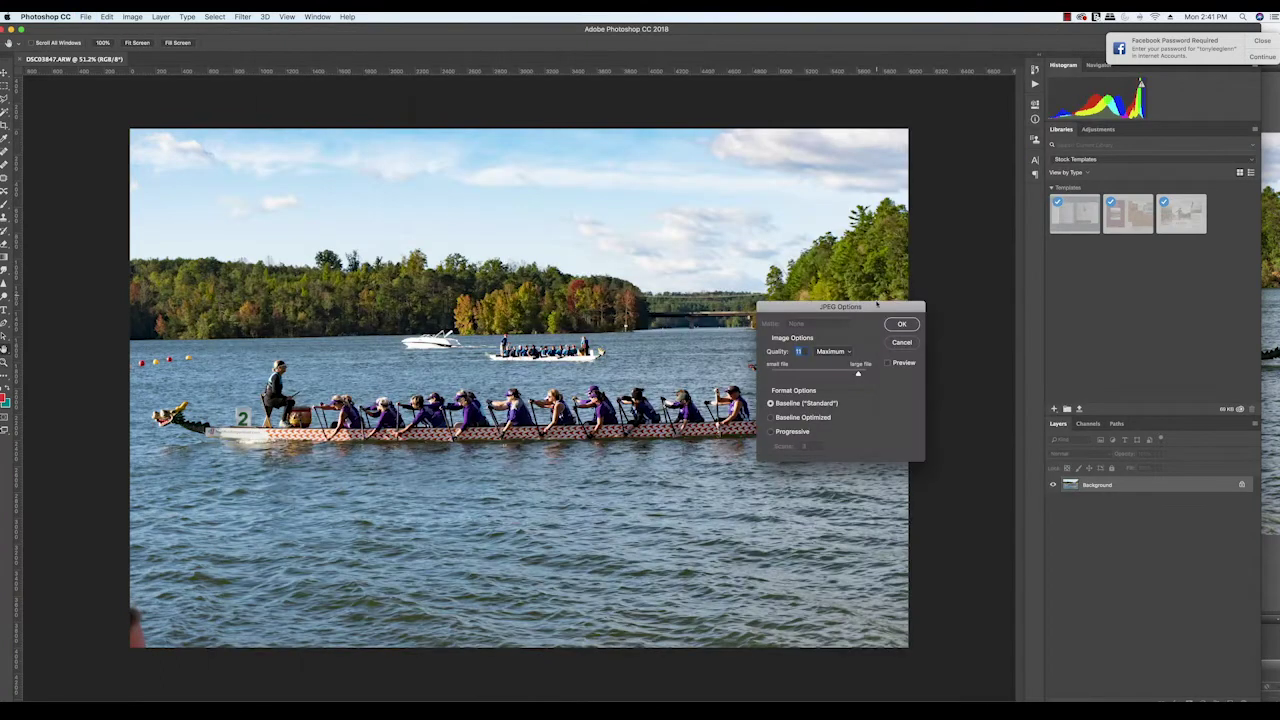
{"action": "left_click", "coordinate": [901, 324]}
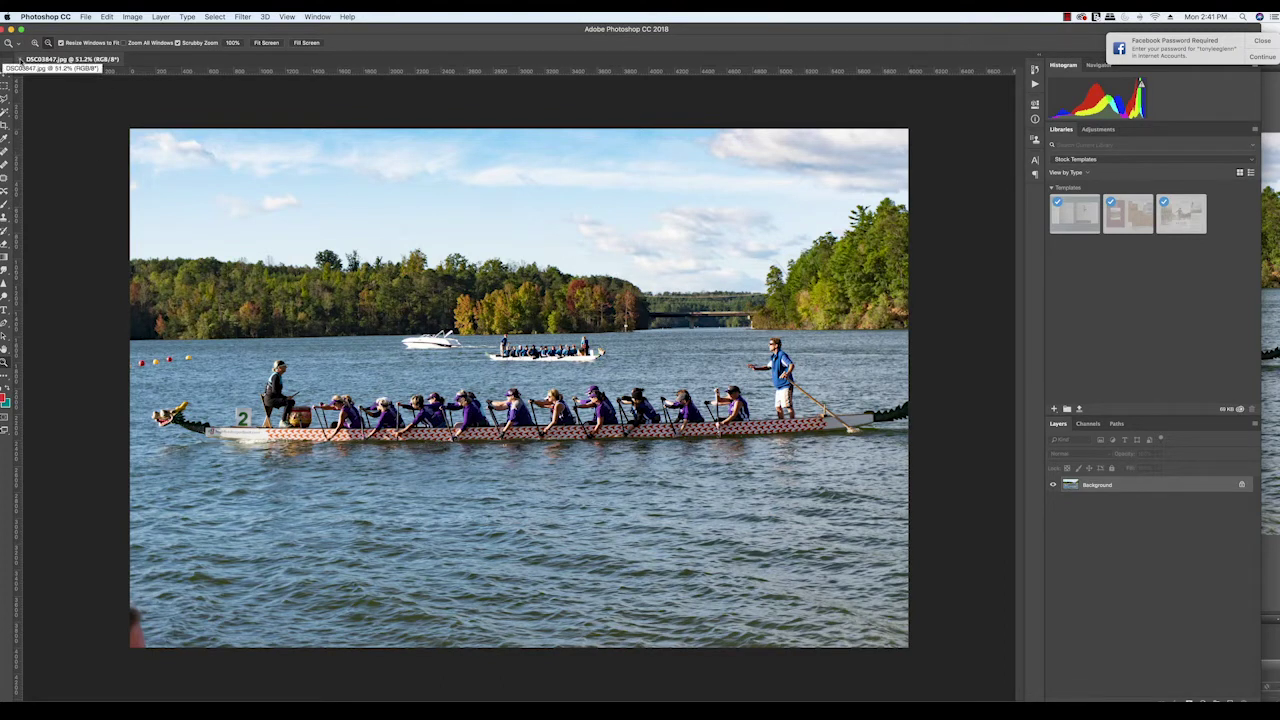
{"action": "left_click", "coordinate": [19, 59]}
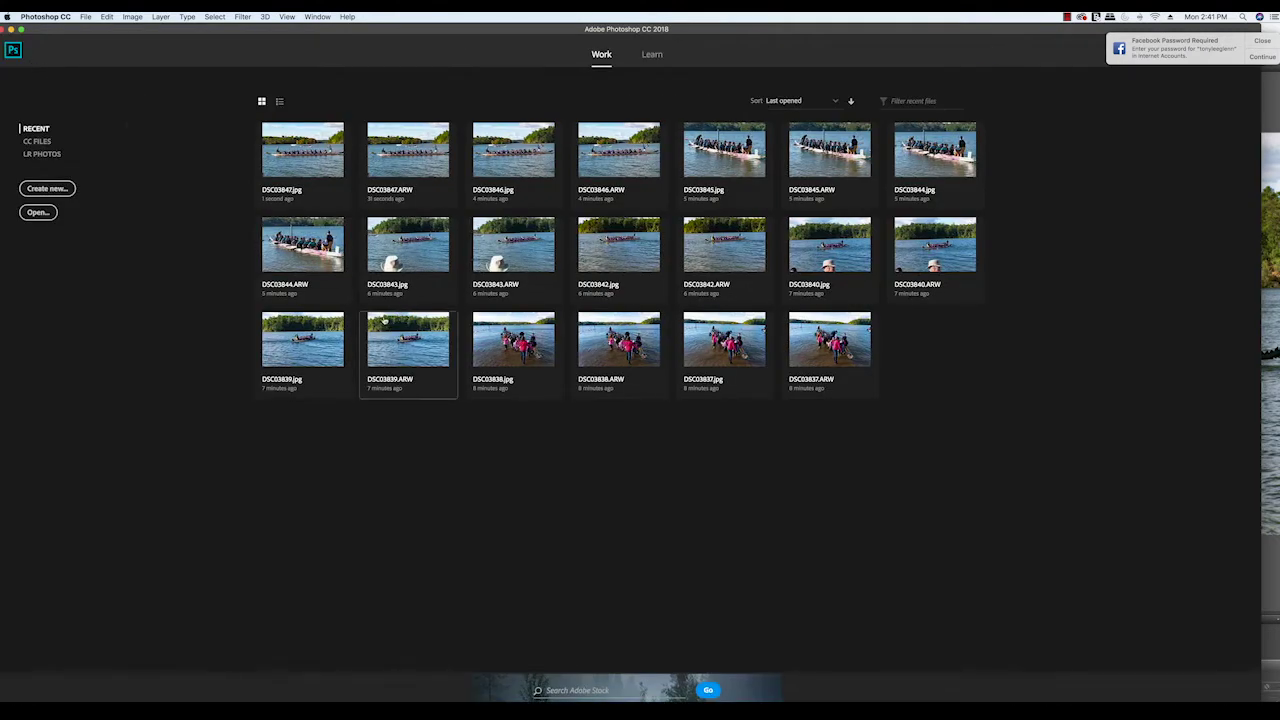
Switch to Adobe Bridge and open DSC03849.ARW in Camera Raw
{"action": "key", "text": "super+Tab"}
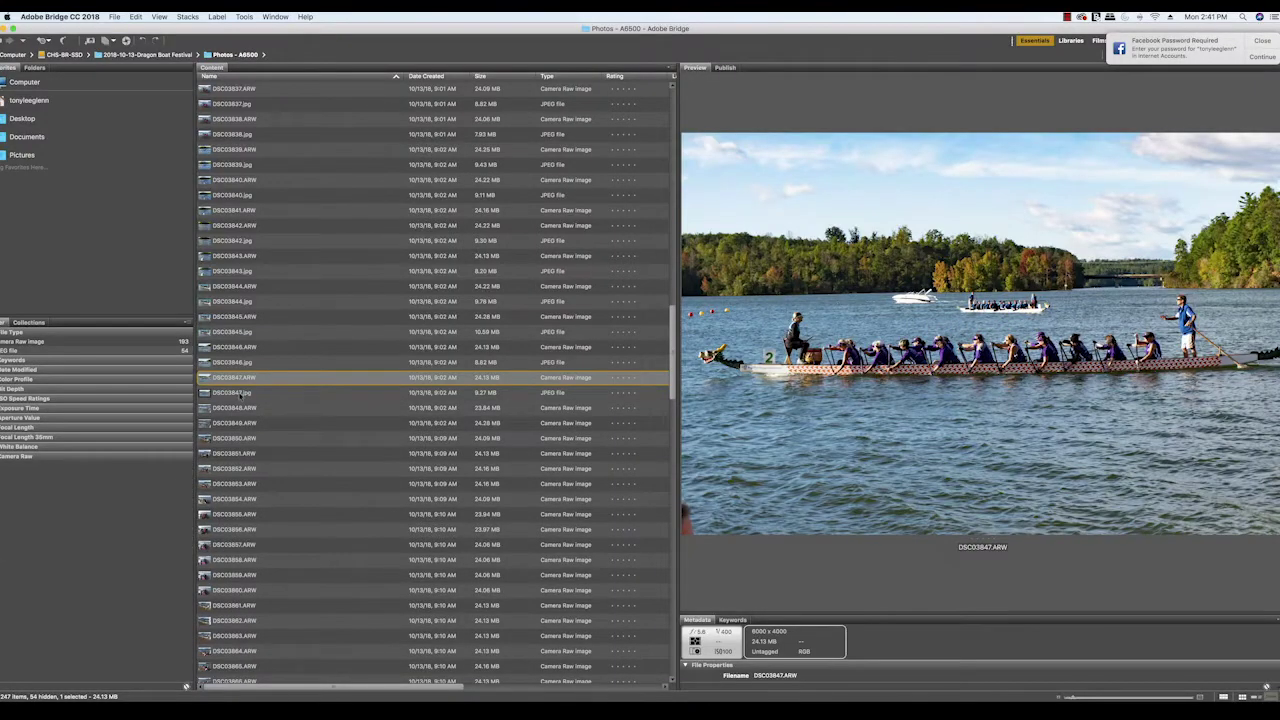
{"action": "left_click", "coordinate": [235, 393]}
{"action": "left_click", "coordinate": [232, 408]}
{"action": "left_click", "coordinate": [228, 424]}
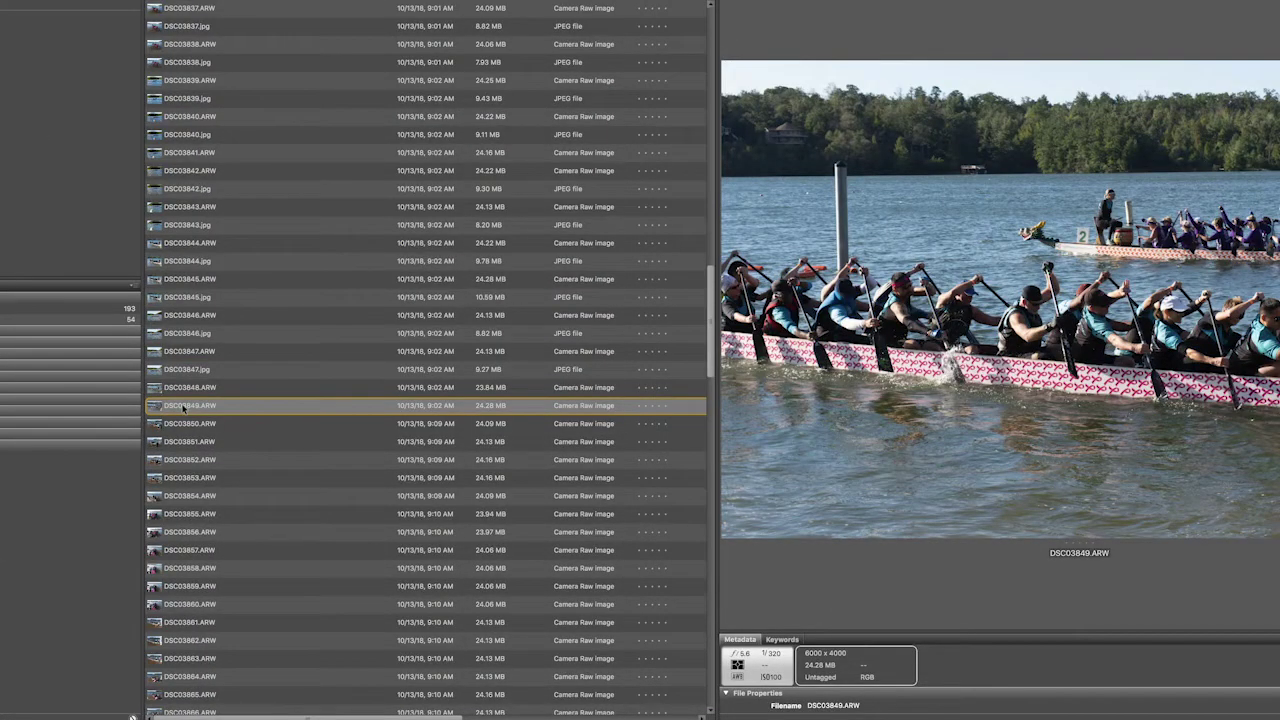
{"action": "right_click", "coordinate": [184, 408]}
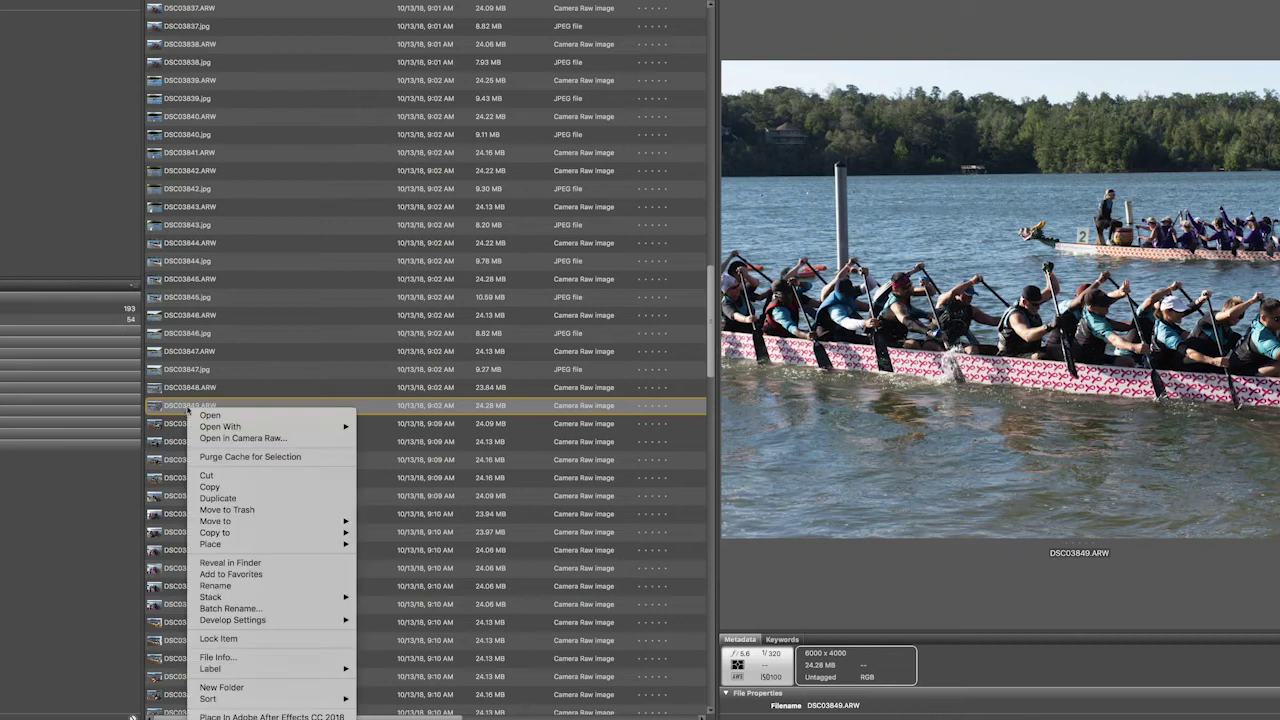
{"action": "left_click", "coordinate": [243, 438]}
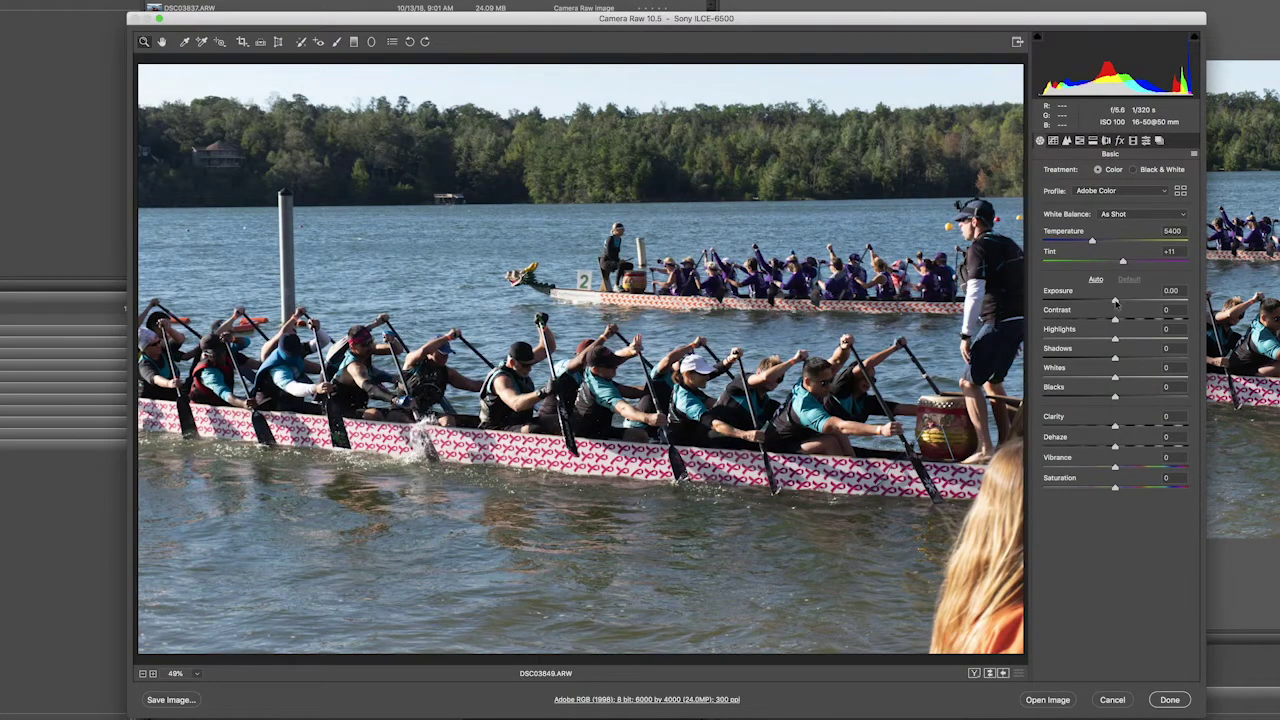
Set Exposure to +0.80, Saturation and Shadows to +21, Clarity to +31 and Dehaze to +27, and open the photo in Photoshop
{"action": "left_click_drag", "start_coordinate": [1115, 302], "coordinate": [1126, 302]}
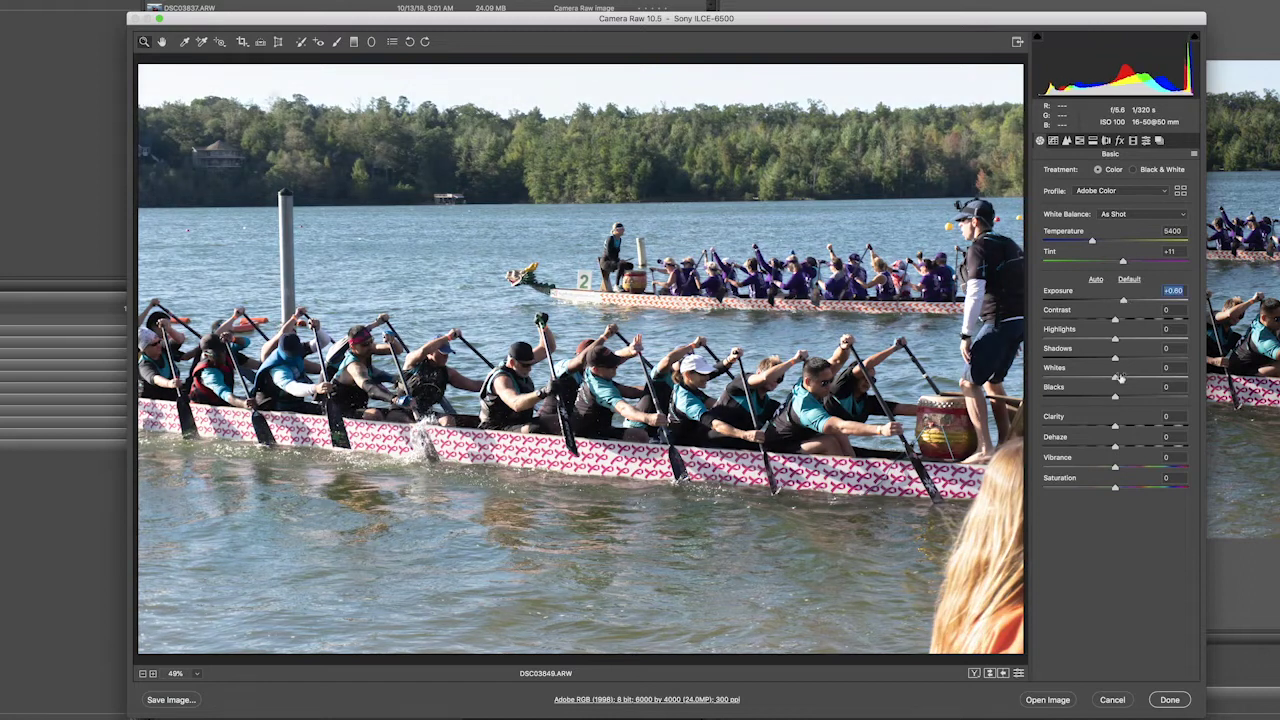
{"action": "left_click_drag", "start_coordinate": [1116, 489], "coordinate": [1130, 489]}
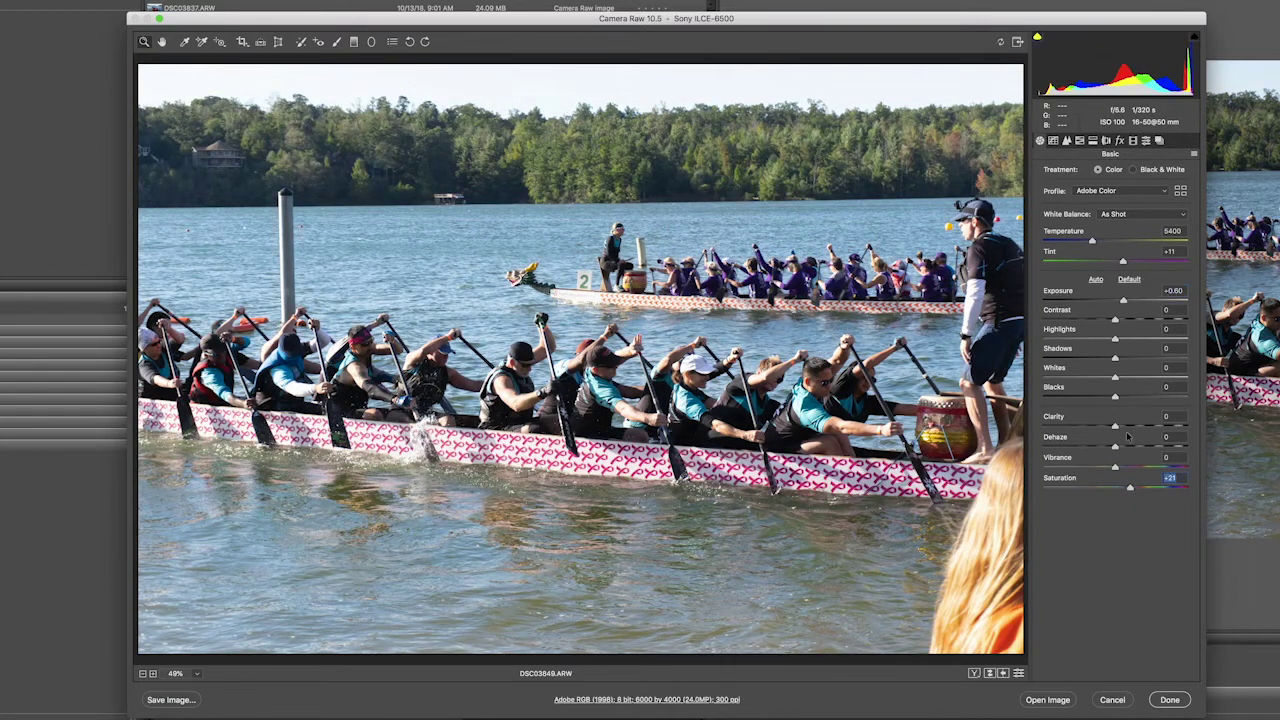
{"action": "left_click_drag", "start_coordinate": [1115, 427], "coordinate": [1134, 449]}
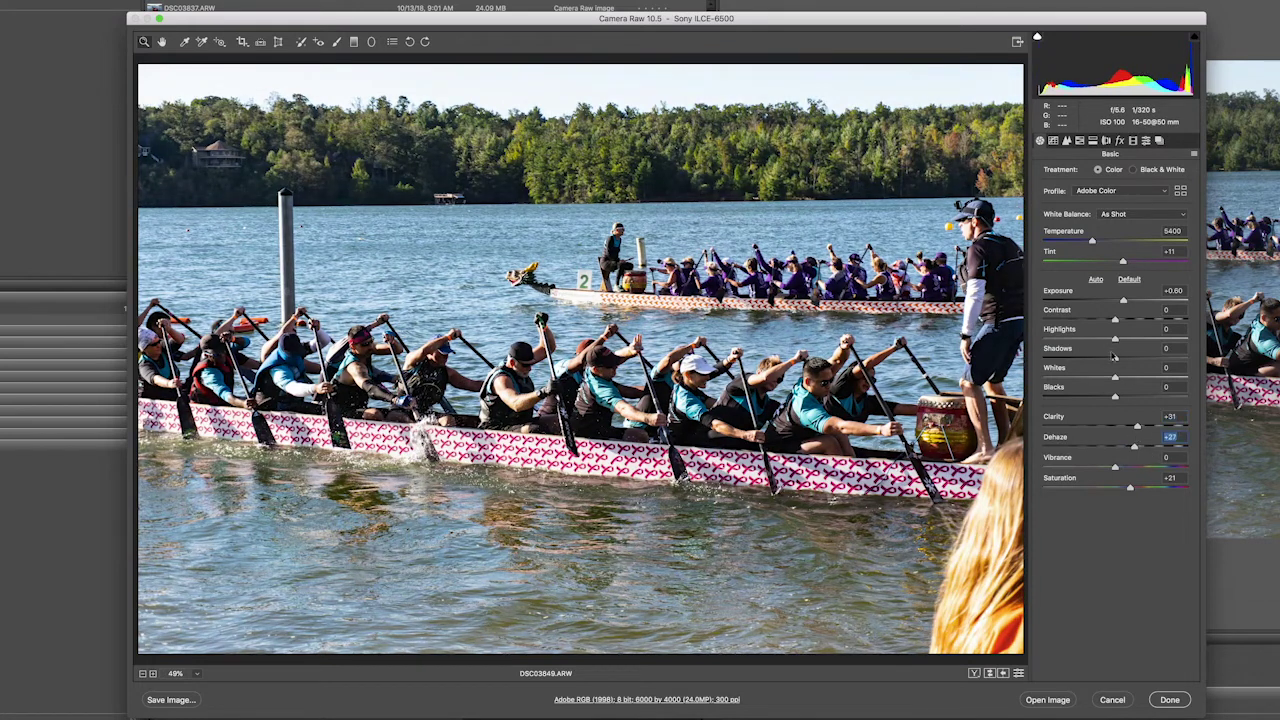
{"action": "left_click_drag", "start_coordinate": [1115, 359], "coordinate": [1130, 360]}
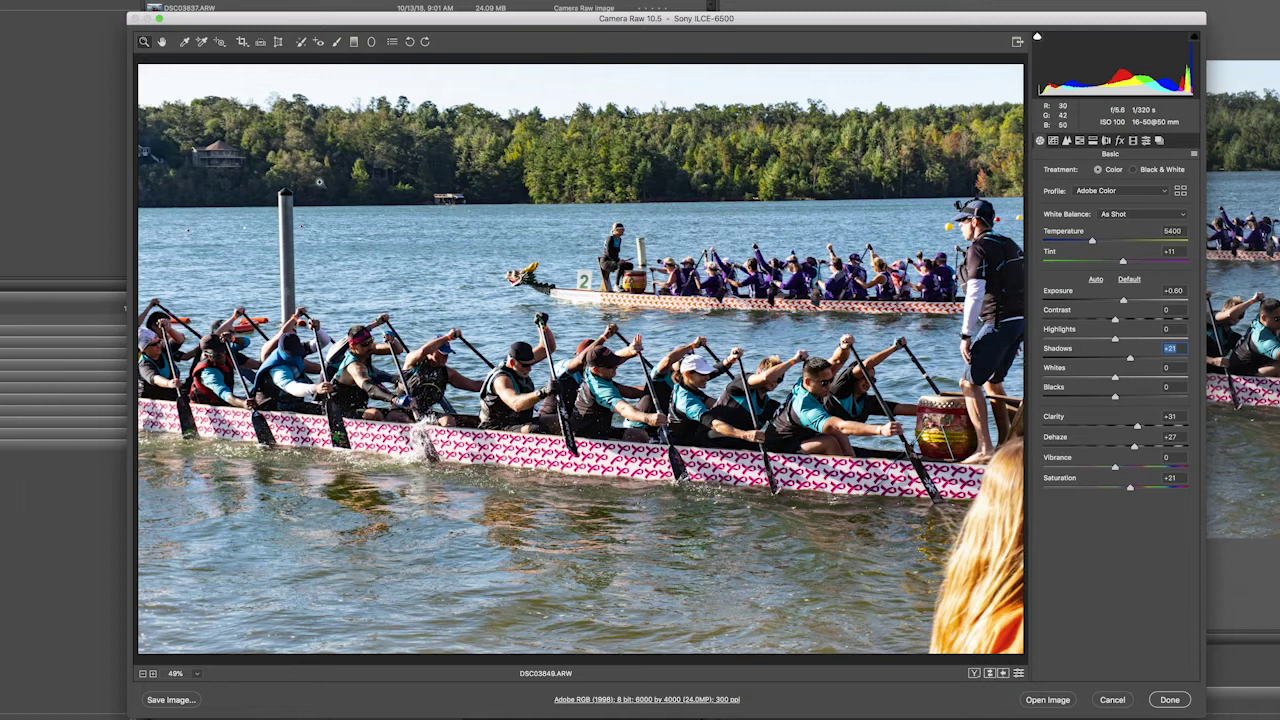
{"action": "left_click", "coordinate": [1048, 700]}
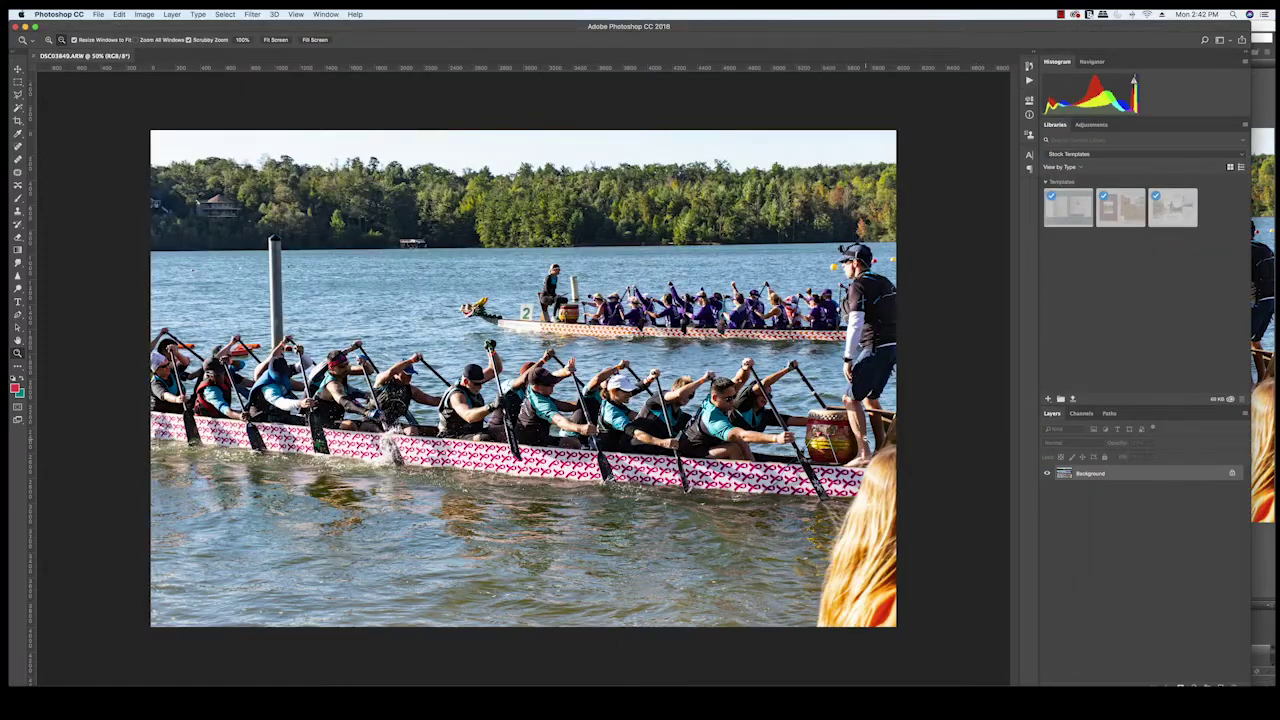
Save the two-boat photo as a JPEG with Maximum quality 11 in the Photos - A6500 folder, and close it
{"action": "left_click", "coordinate": [550, 400]}
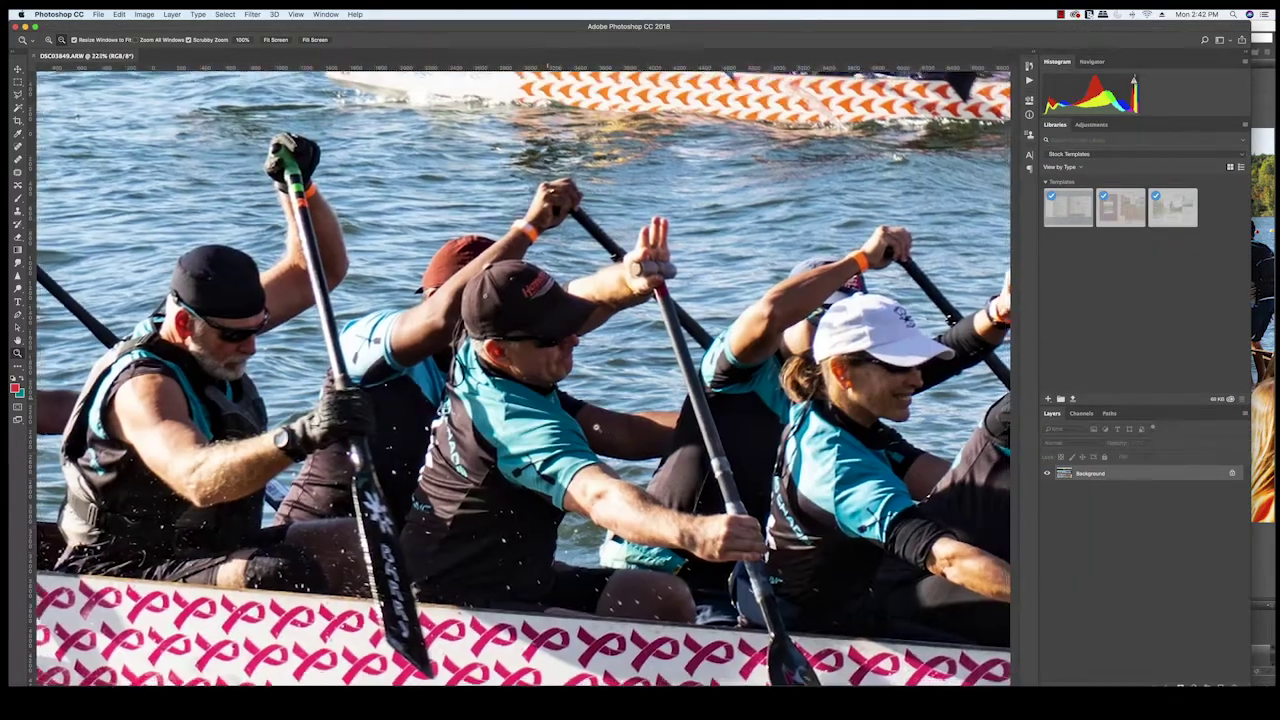
{"action": "left_click", "coordinate": [558, 420], "text": "alt"}
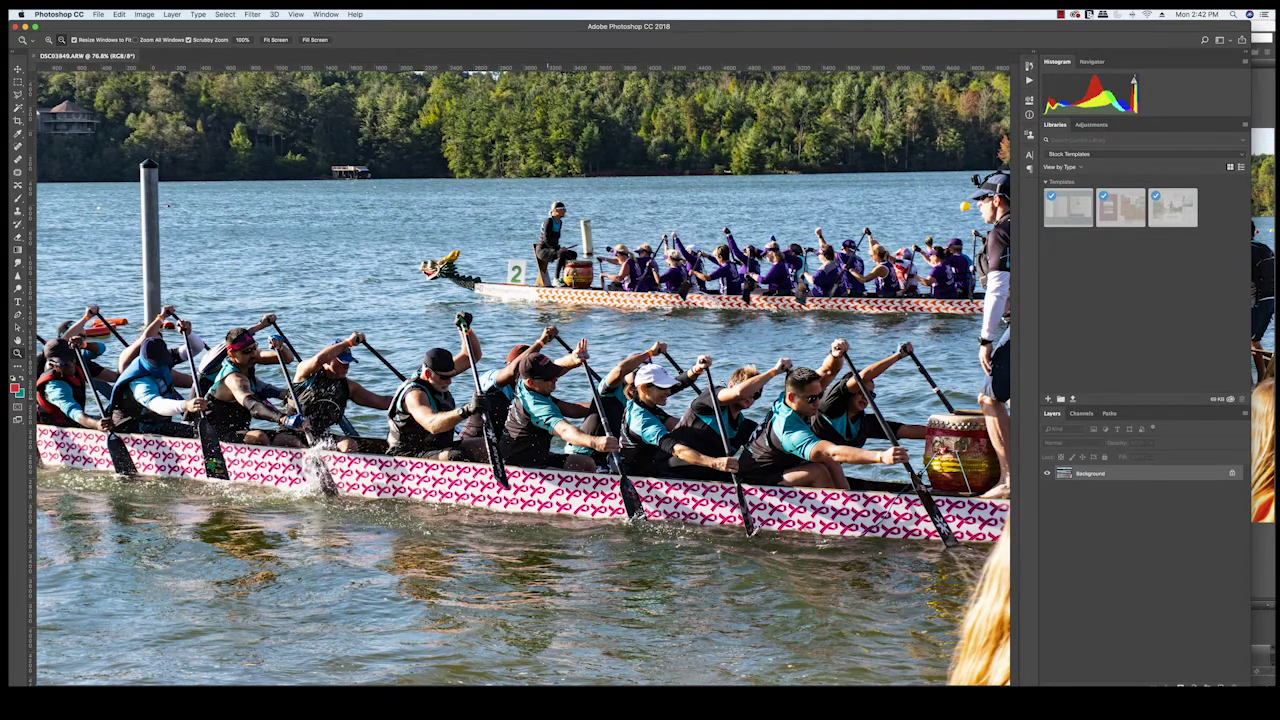
{"action": "left_click", "coordinate": [823, 392], "text": "alt"}
{"action": "key", "text": "super+shift+s"}
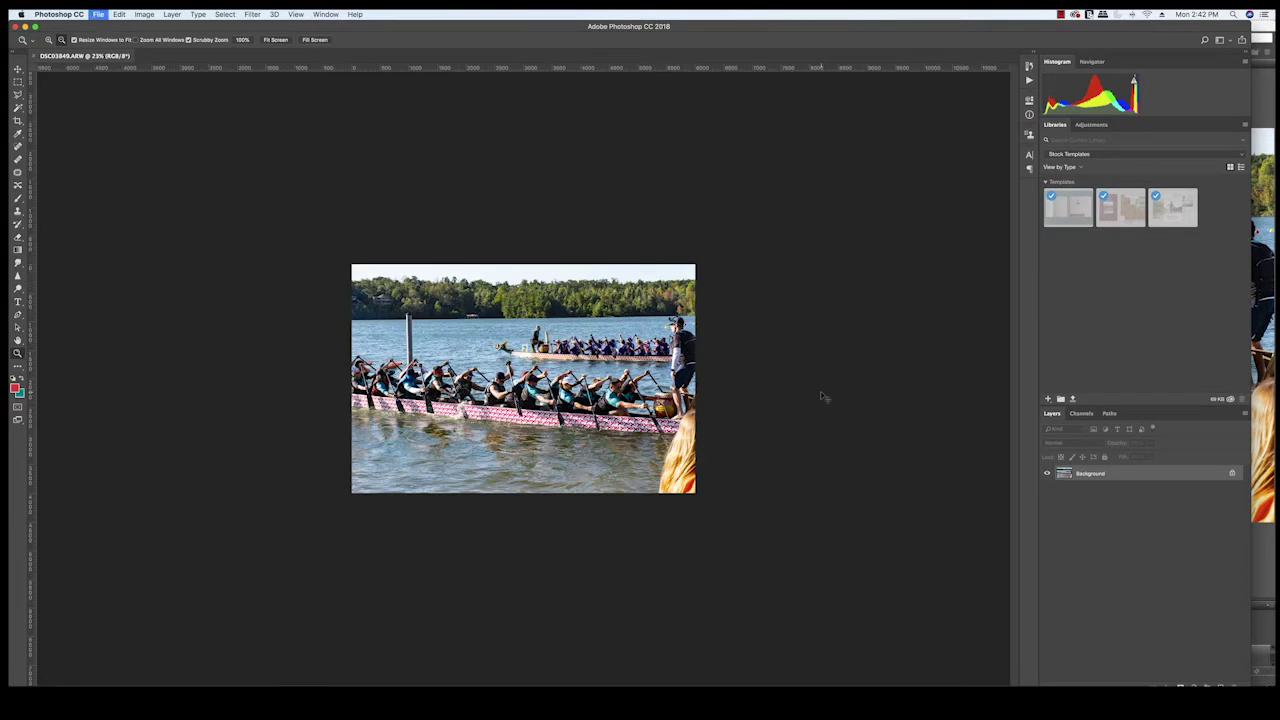
{"action": "left_click", "coordinate": [1033, 665]}
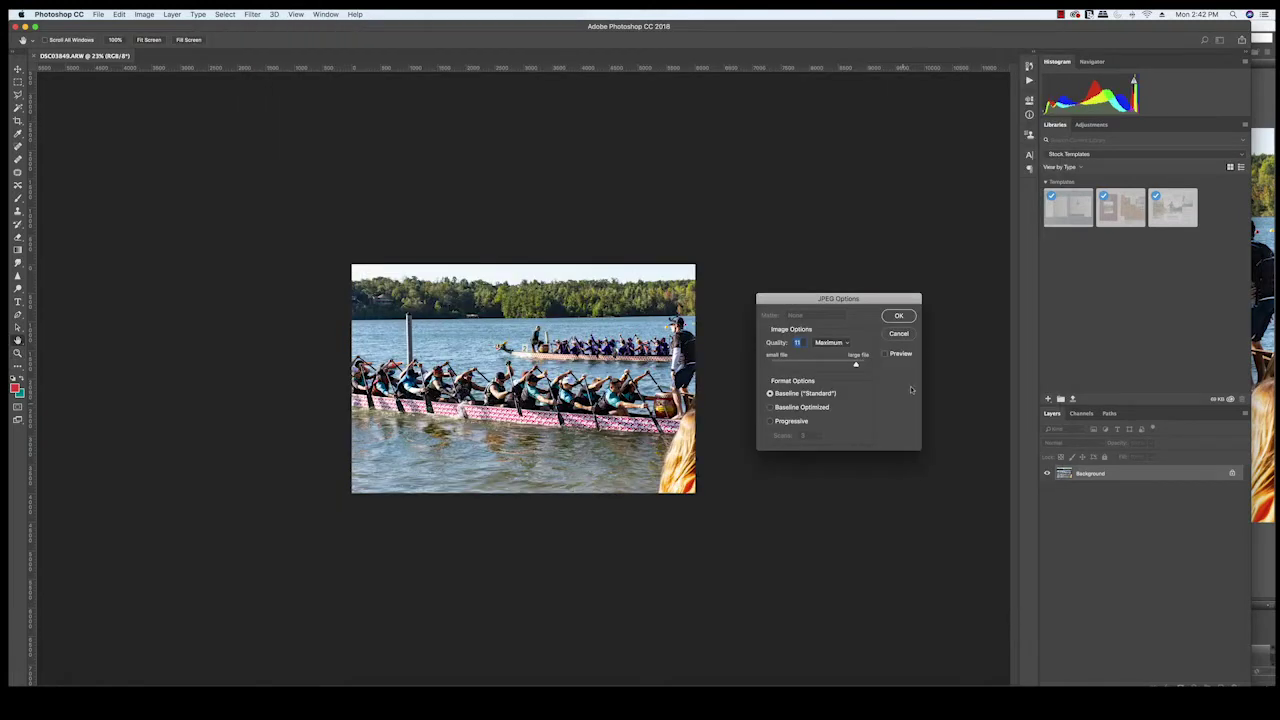
{"action": "left_click", "coordinate": [898, 316]}
{"action": "key", "text": "z"}
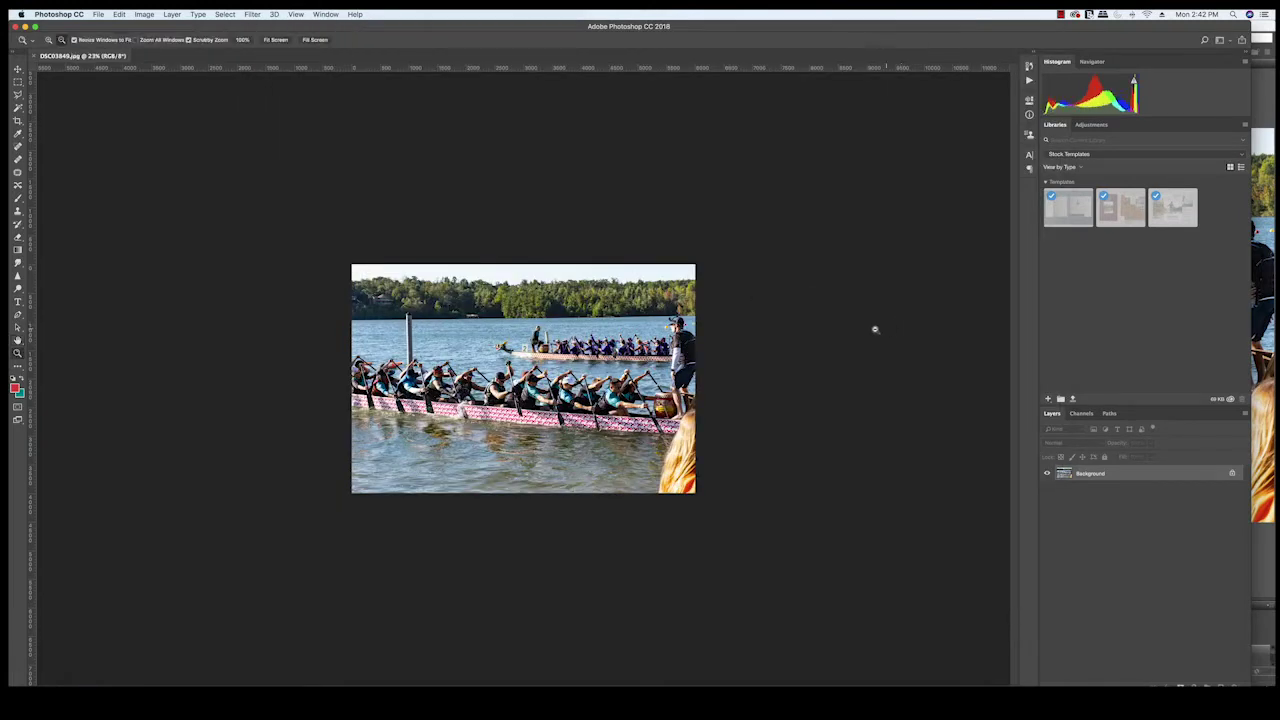
{"action": "left_click", "coordinate": [34, 56]}
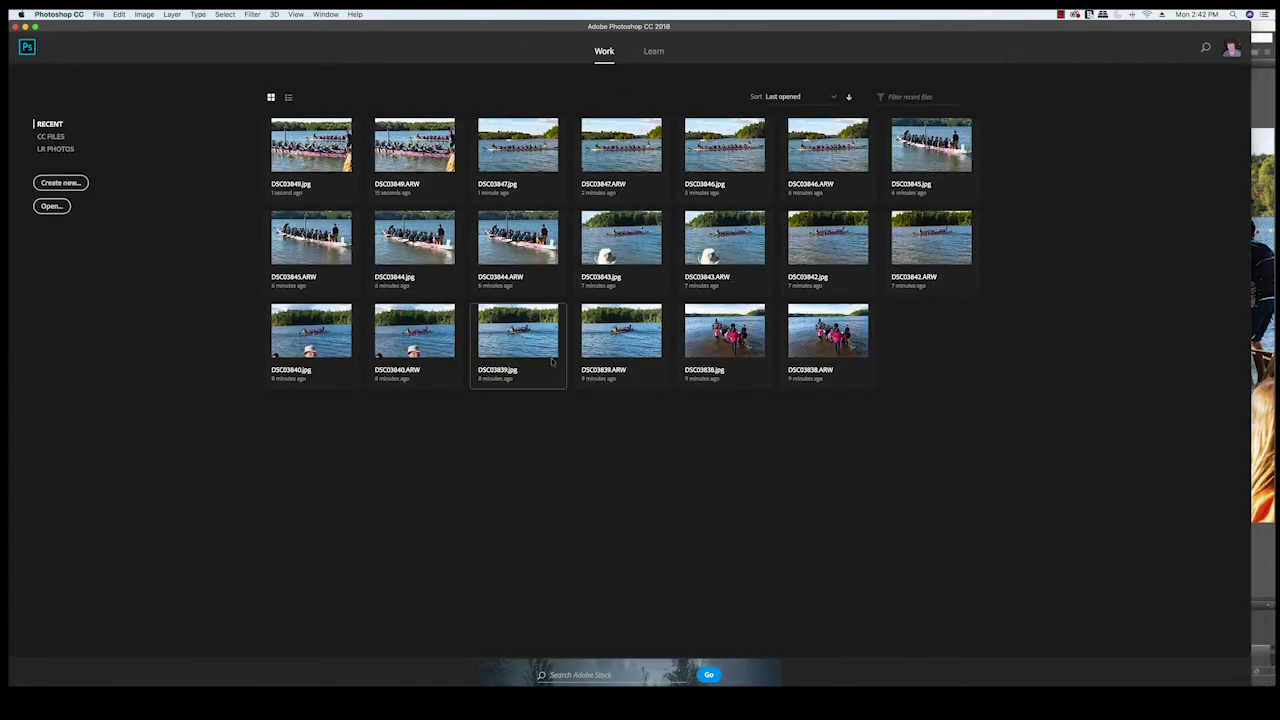
Return to Adobe Bridge and open DSC03851.ARW in Camera Raw
{"action": "key", "text": "super+Tab"}
{"action": "left_click", "coordinate": [246, 443]}
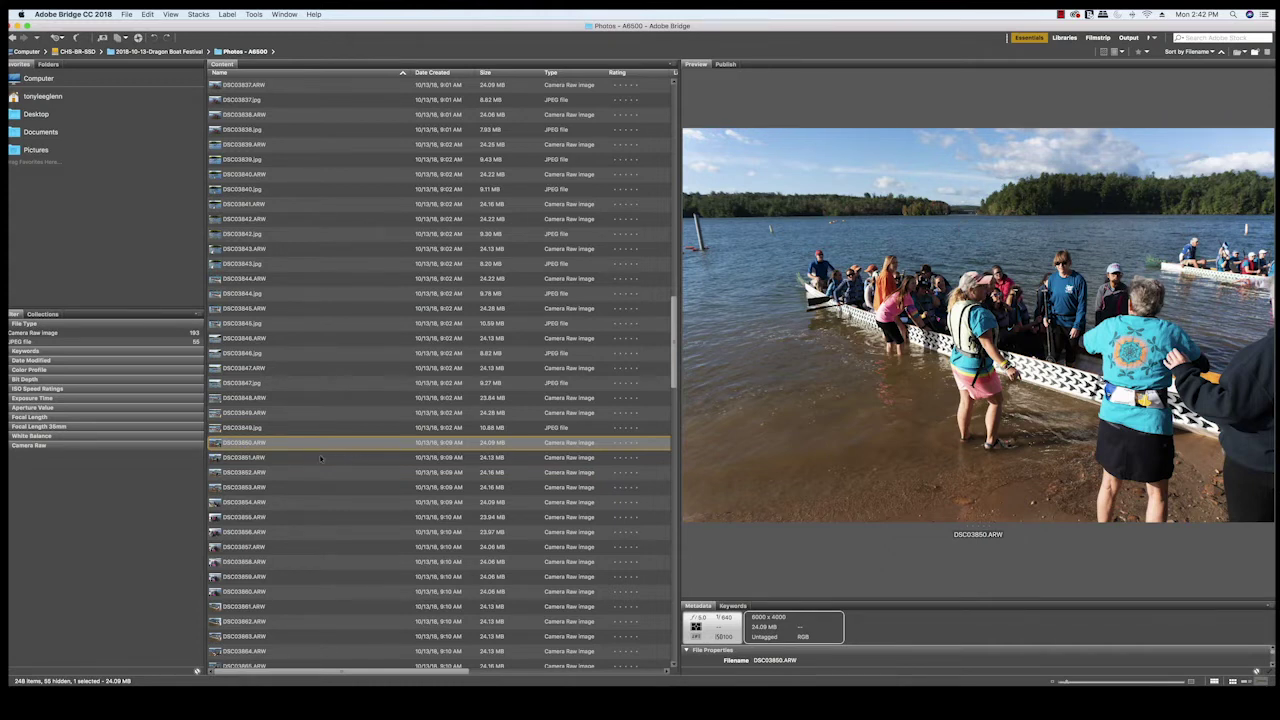
{"action": "left_click", "coordinate": [247, 459]}
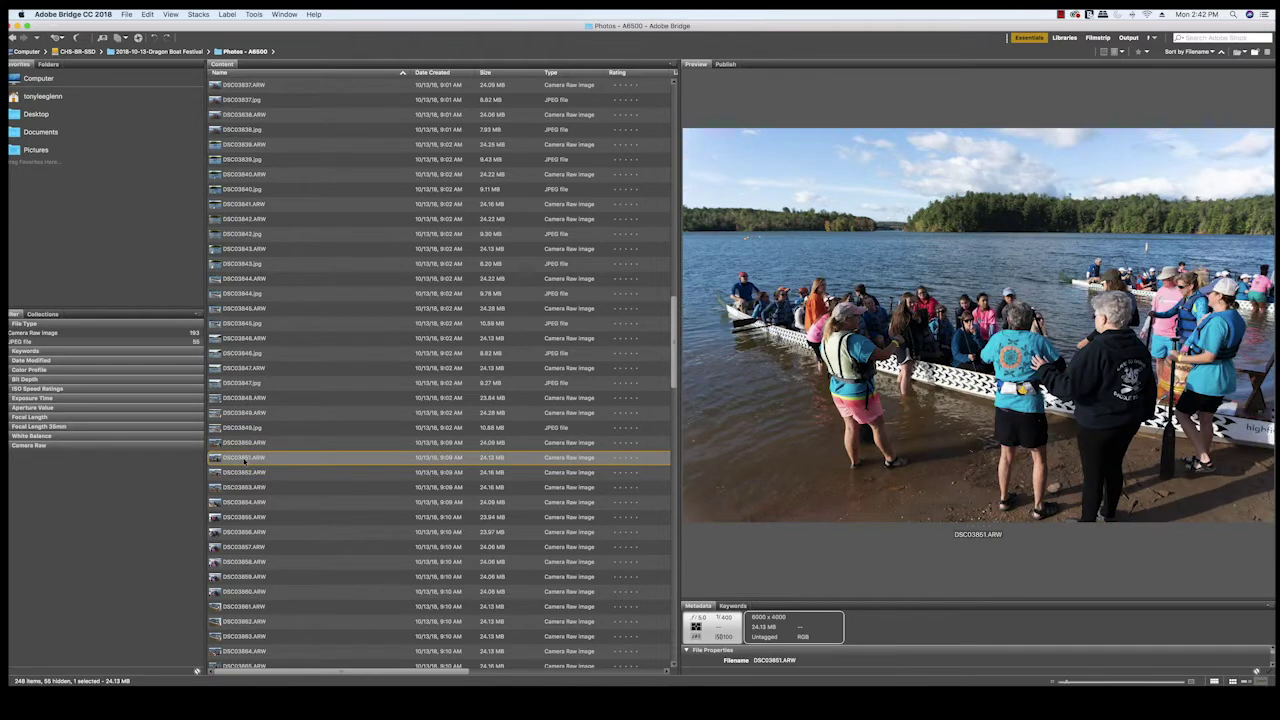
{"action": "right_click", "coordinate": [220, 458]}
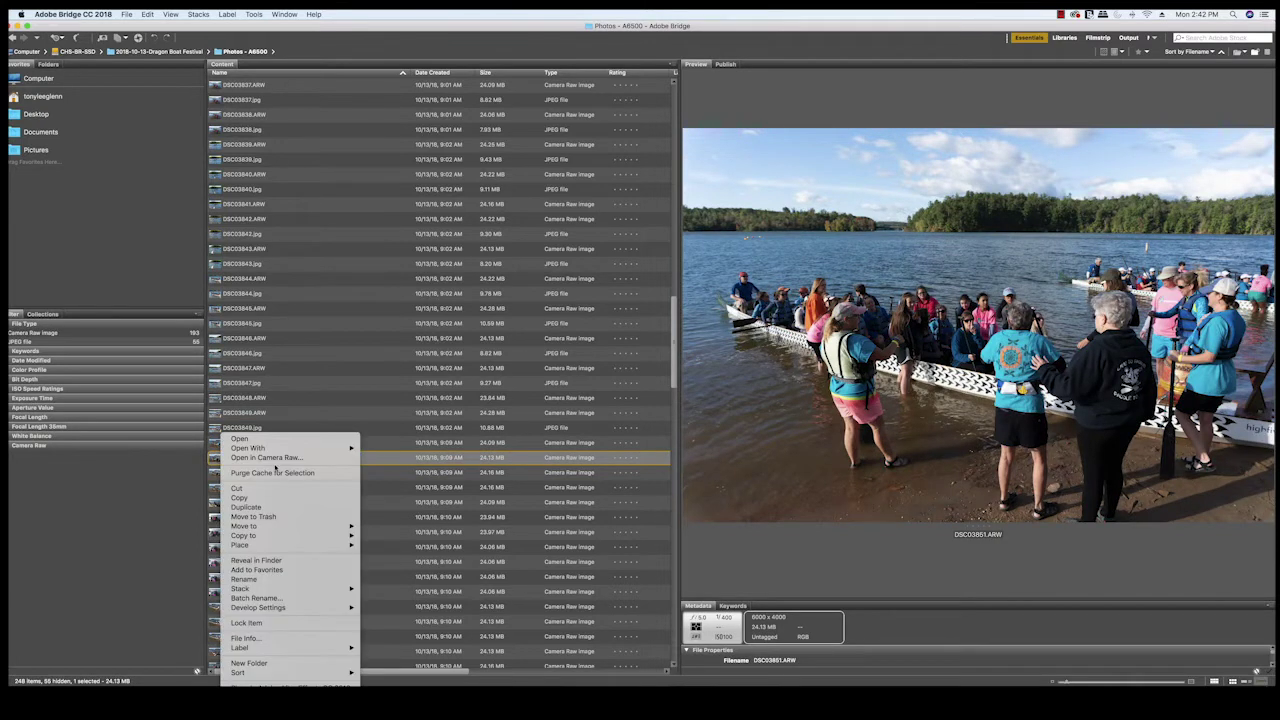
{"action": "left_click", "coordinate": [250, 461]}
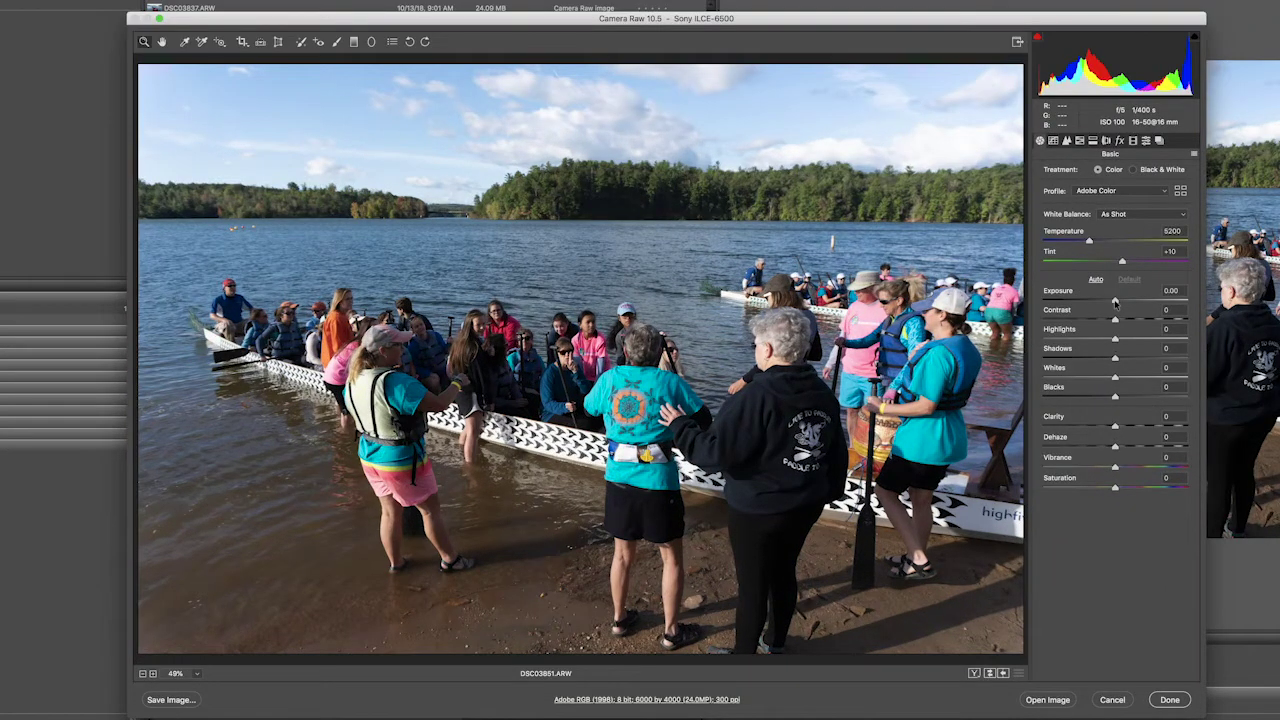
Set Exposure to +0.80, Dehaze to +42 and Shadows to +29, raise Saturation moderately, and open the photo in Photoshop
{"action": "left_click_drag", "start_coordinate": [1115, 303], "coordinate": [1127, 305]}
{"action": "left_click_drag", "start_coordinate": [1116, 489], "coordinate": [1149, 450]}
{"action": "left_click_drag", "start_coordinate": [1142, 449], "coordinate": [1145, 449]}
{"action": "left_click_drag", "start_coordinate": [1116, 359], "coordinate": [1135, 362]}
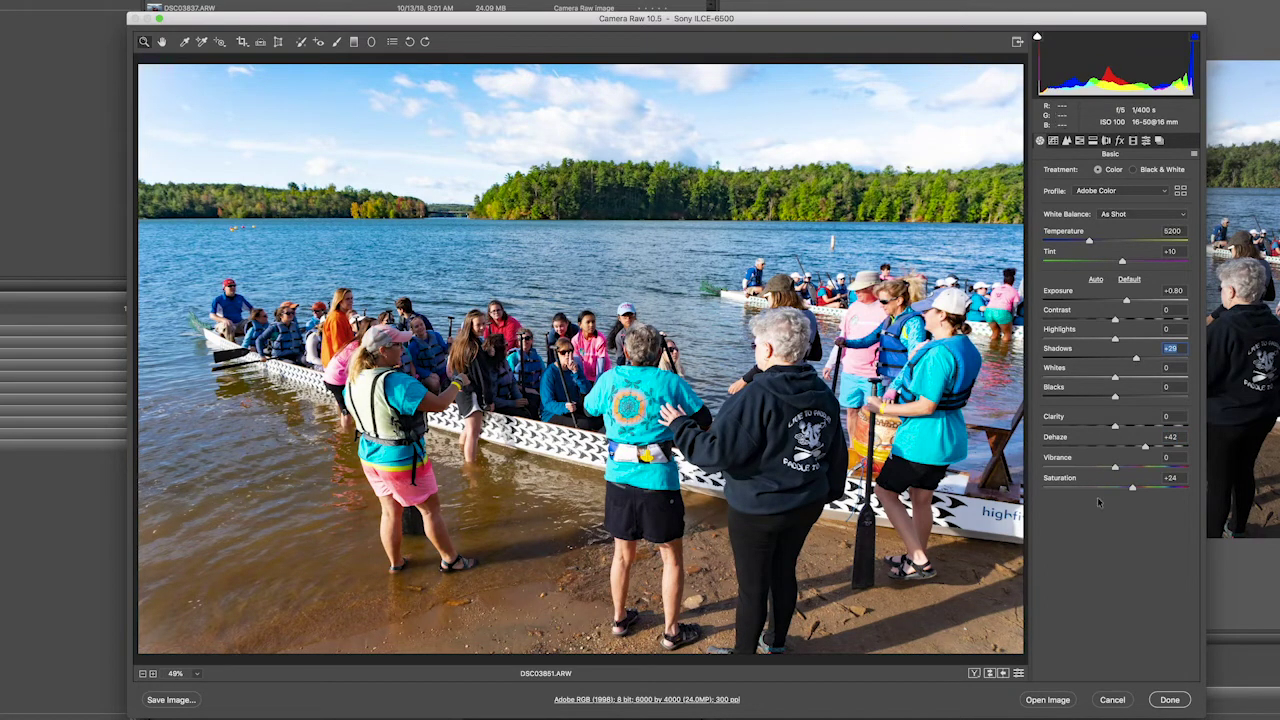
{"action": "left_click_drag", "start_coordinate": [1133, 489], "coordinate": [1130, 489]}
{"action": "left_click", "coordinate": [1062, 702]}
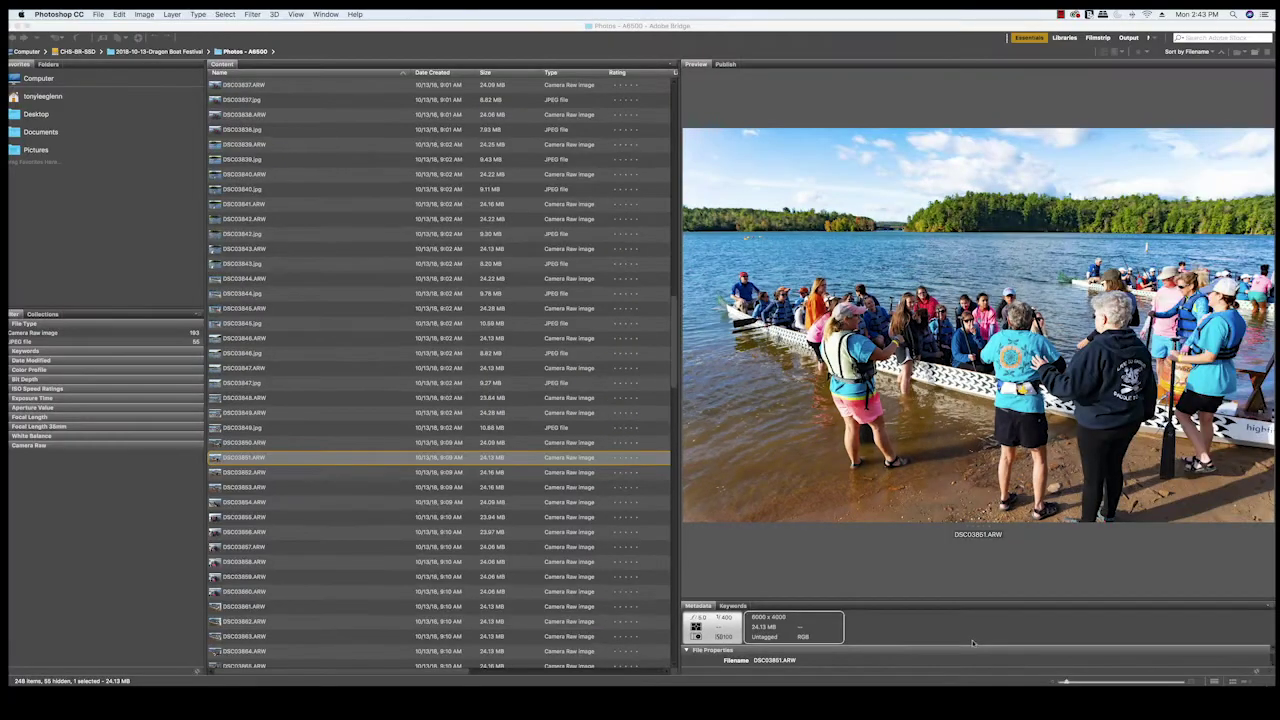
{"action": "key", "text": "super+o"}
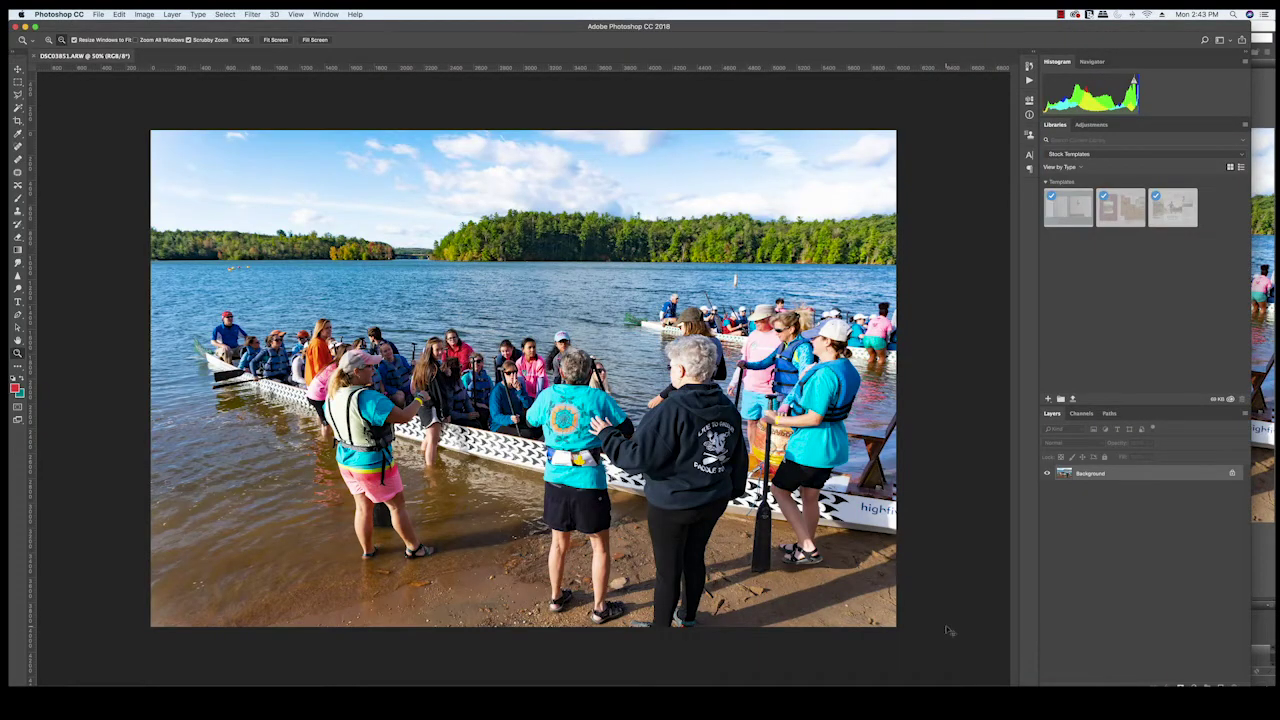
Save the shoreline photo as DSC03851.jpg in the Photos - A6500 folder with Maximum JPEG quality 11
{"action": "key", "text": "shift+super+s"}
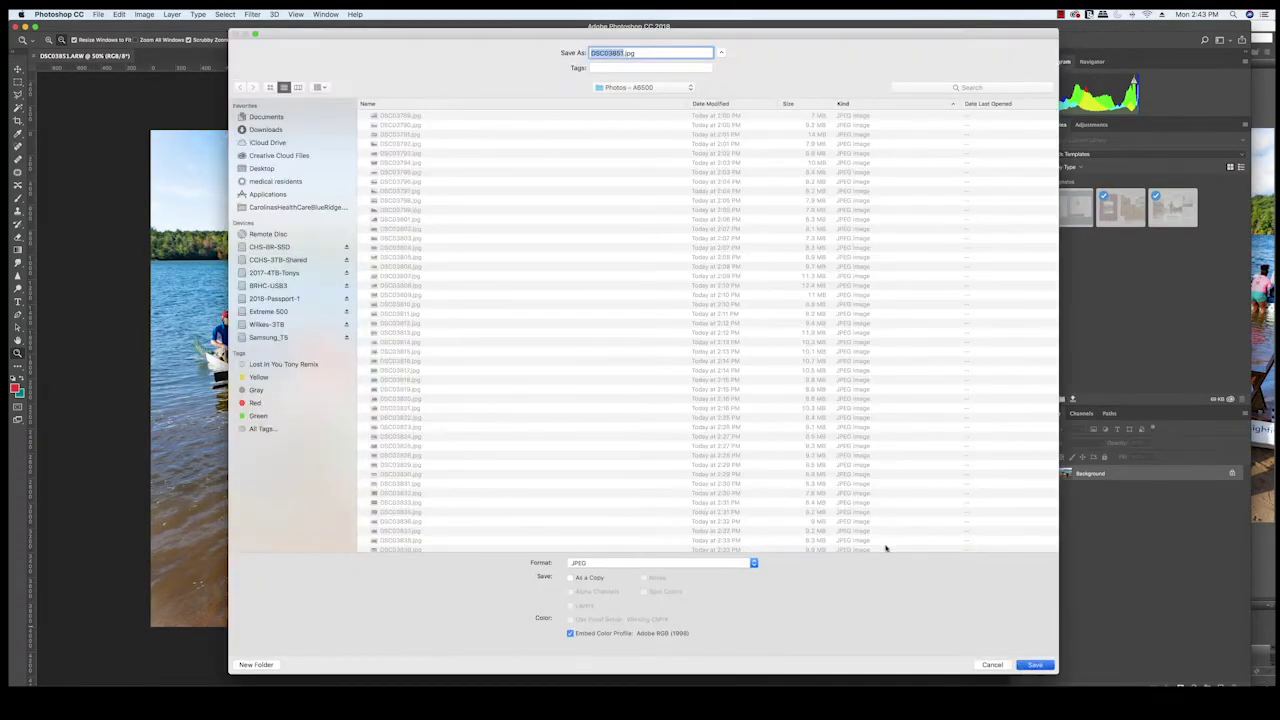
{"action": "key", "text": "Return"}
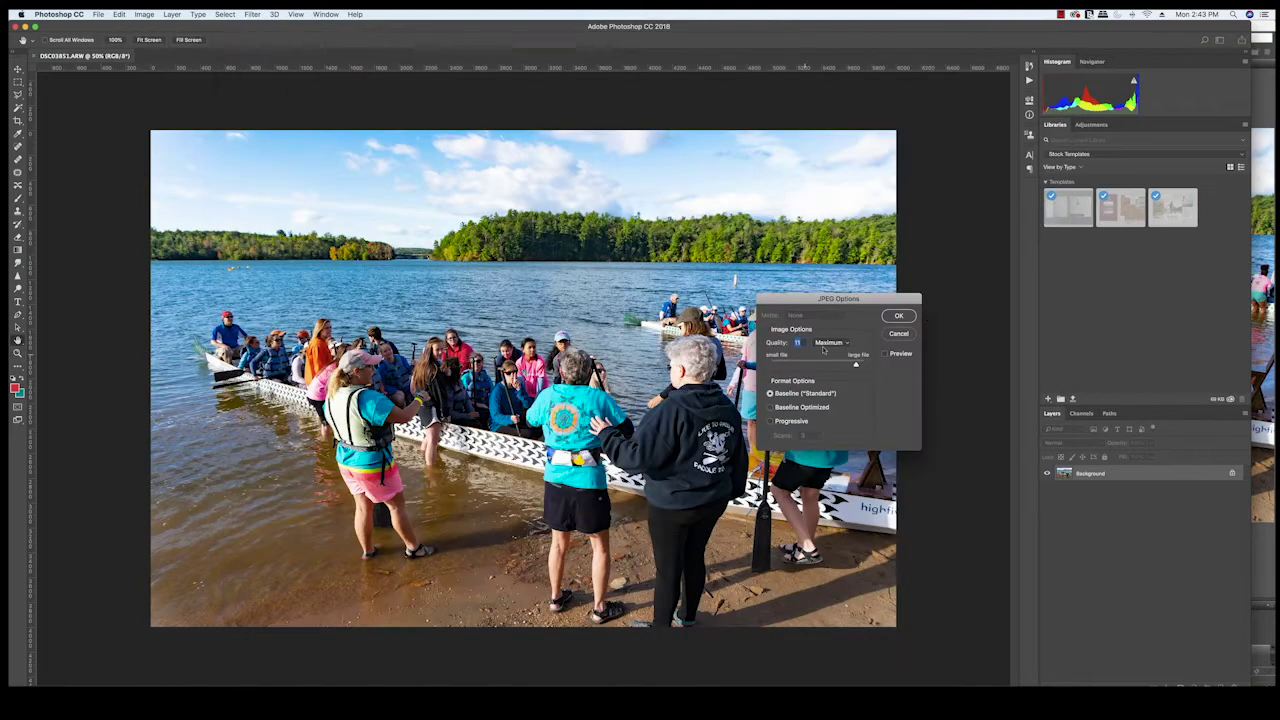
{"action": "left_click", "coordinate": [896, 316]}
{"action": "key", "text": "z"}
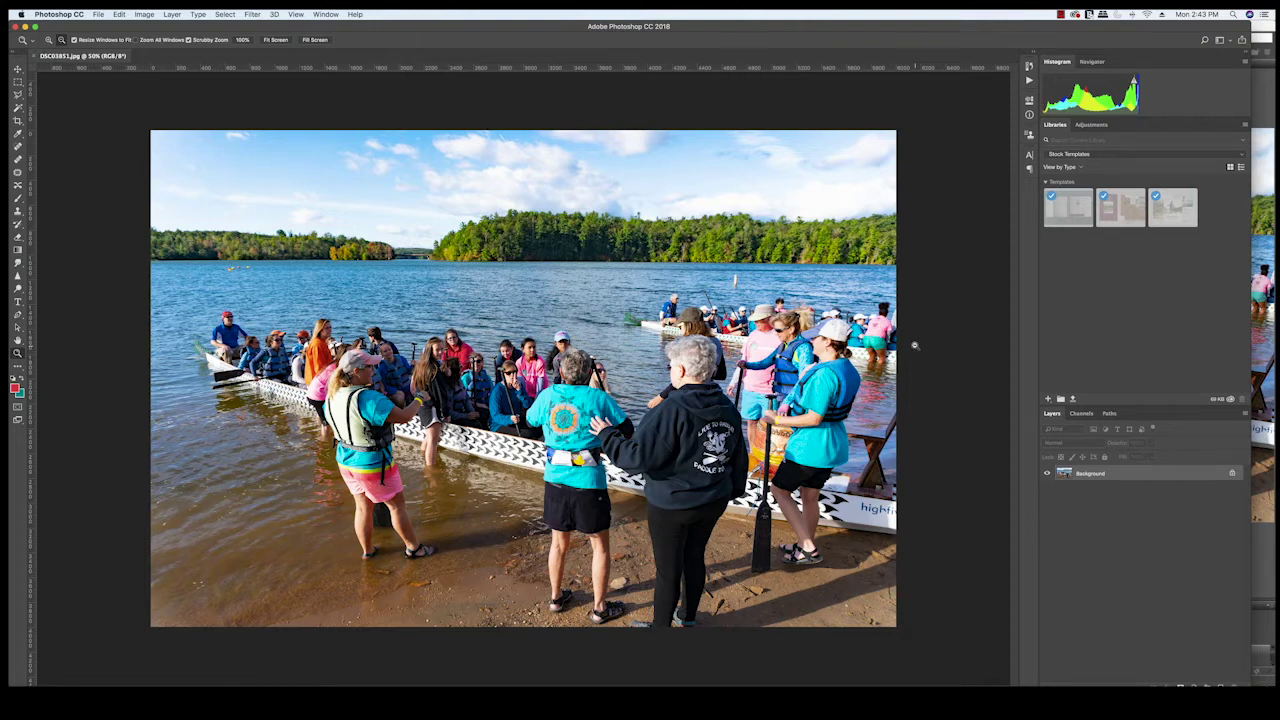
{"action": "mouse_move", "coordinate": [613, 399]}
{"action": "left_mouse_down"}
{"action": "mouse_move", "coordinate": [643, 413]}
{"action": "mouse_move", "coordinate": [624, 414]}
{"action": "left_mouse_up"}
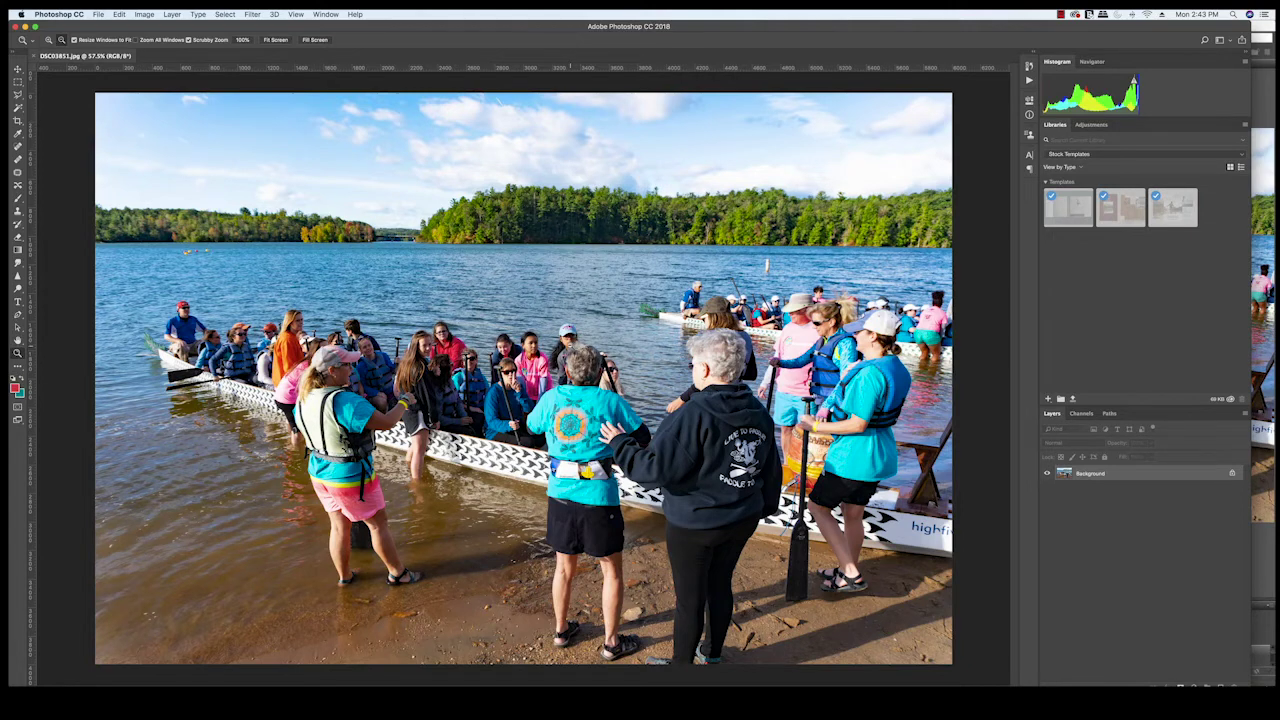
{"action": "mouse_move", "coordinate": [597, 369]}
{"action": "left_mouse_down"}
{"action": "mouse_move", "coordinate": [692, 369]}
{"action": "mouse_move", "coordinate": [557, 369]}
{"action": "mouse_move", "coordinate": [616, 369]}
{"action": "mouse_move", "coordinate": [598, 380]}
{"action": "left_mouse_up"}
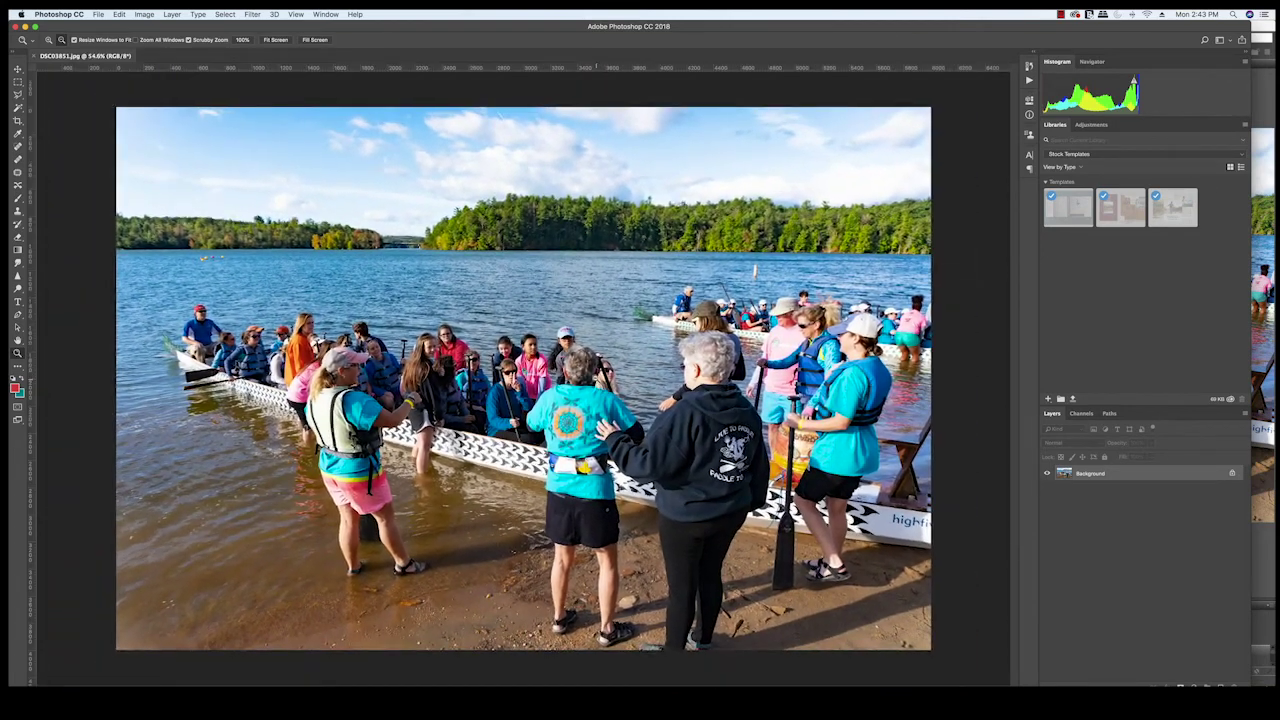